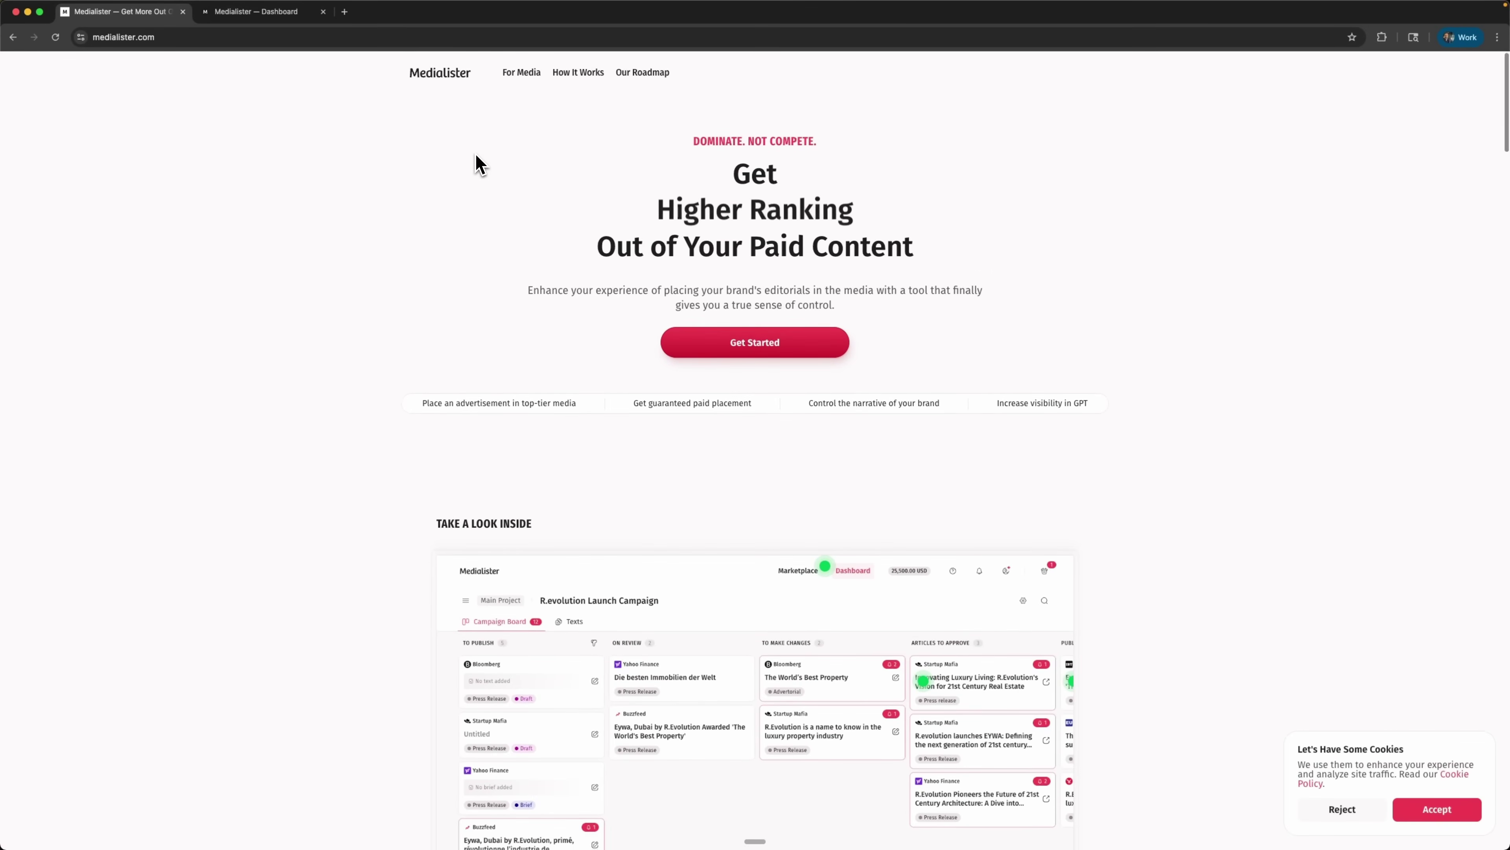
Scroll past the testimonials to the How Medialister Works demo and pay-as-you-go pricing note
scroll(481, 164, "down", 5)
scroll(481, 164, "down", 2)
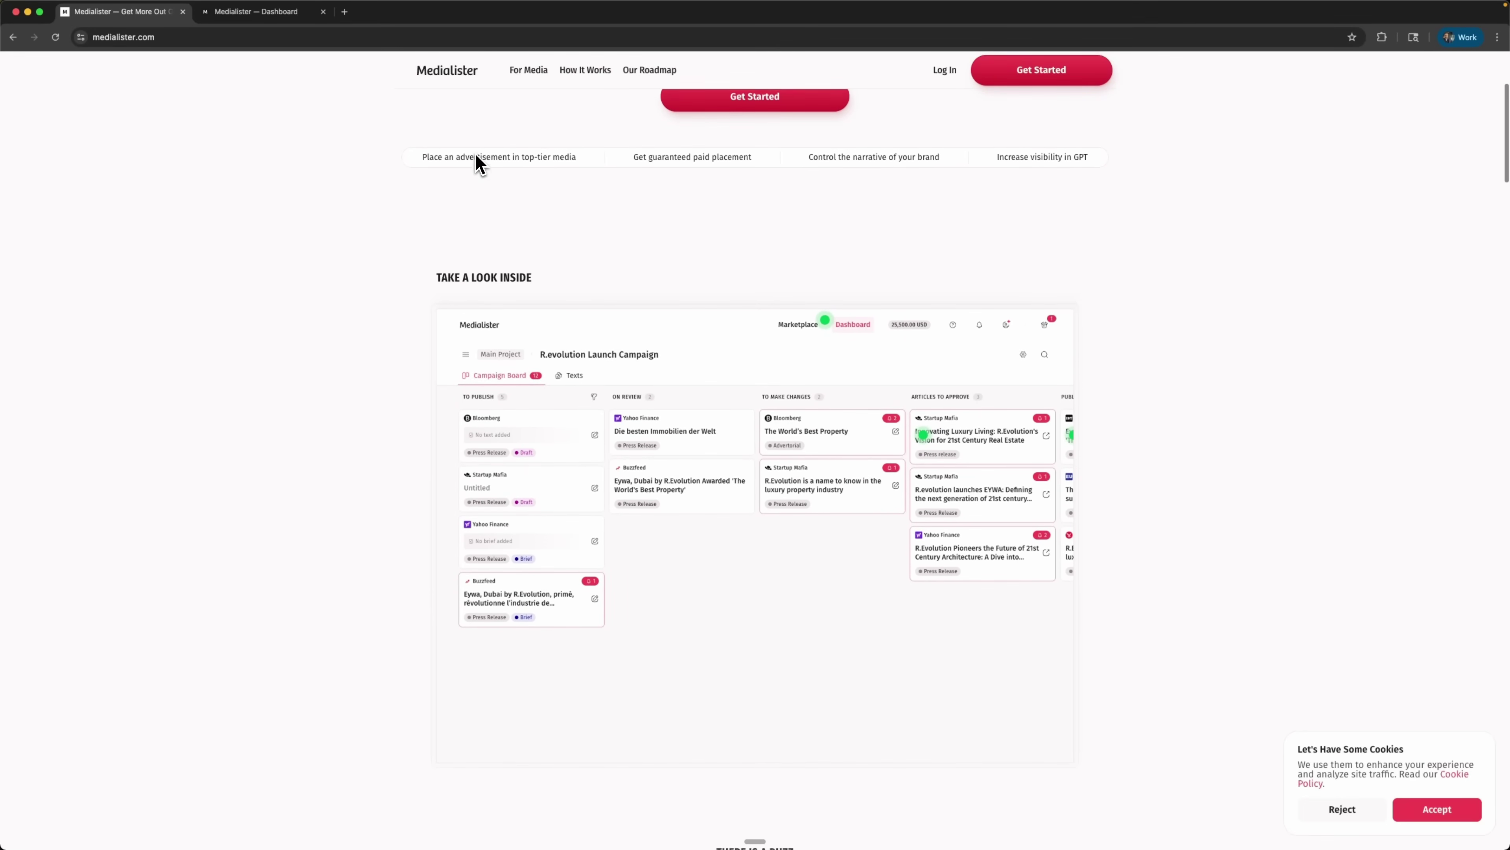
scroll(480, 164, "down", 1)
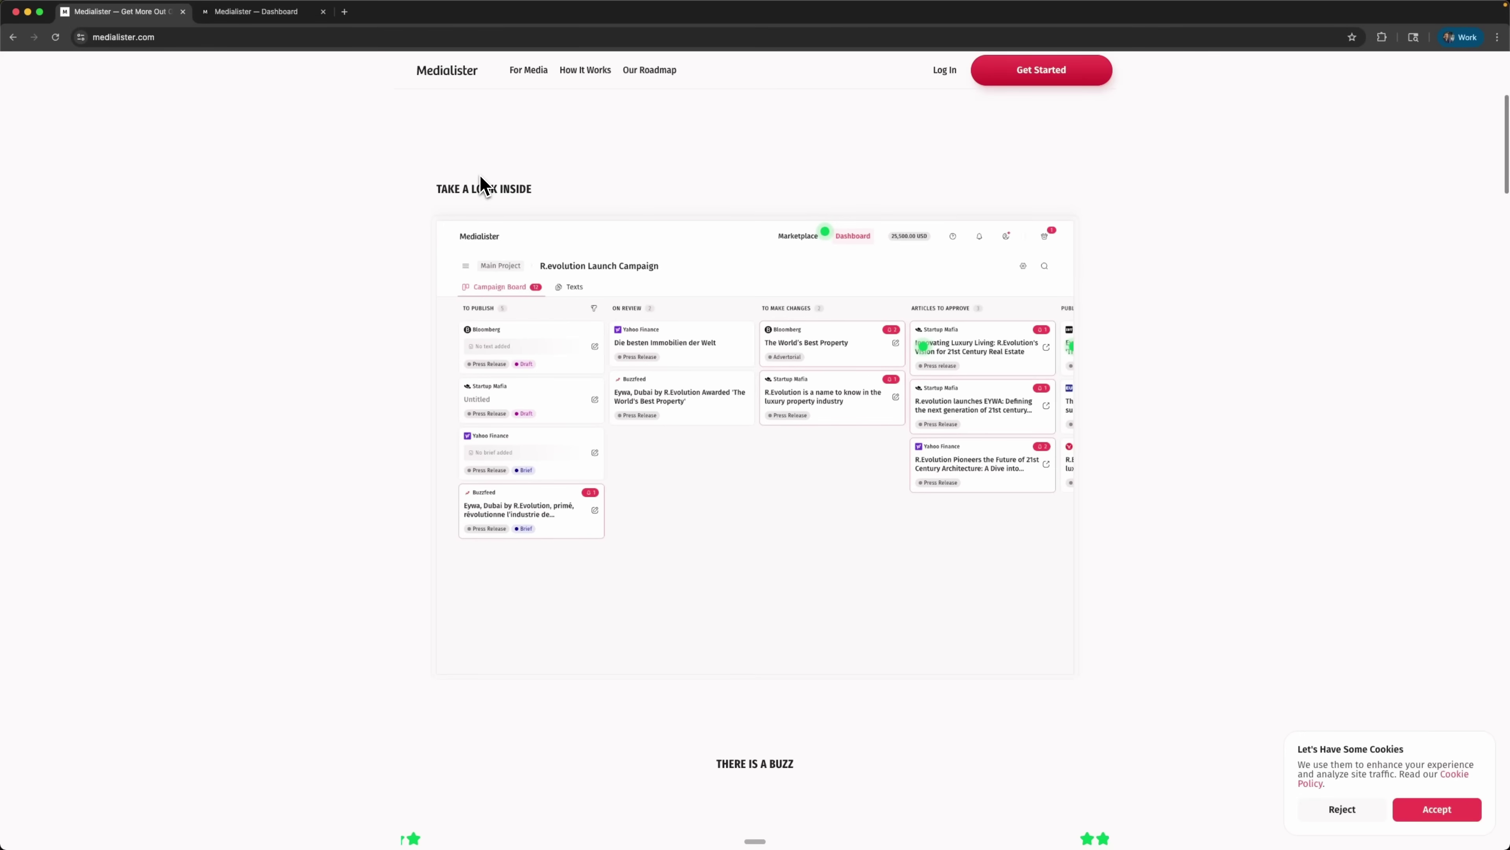
scroll(482, 178, "down", 4)
scroll(481, 182, "down", 6)
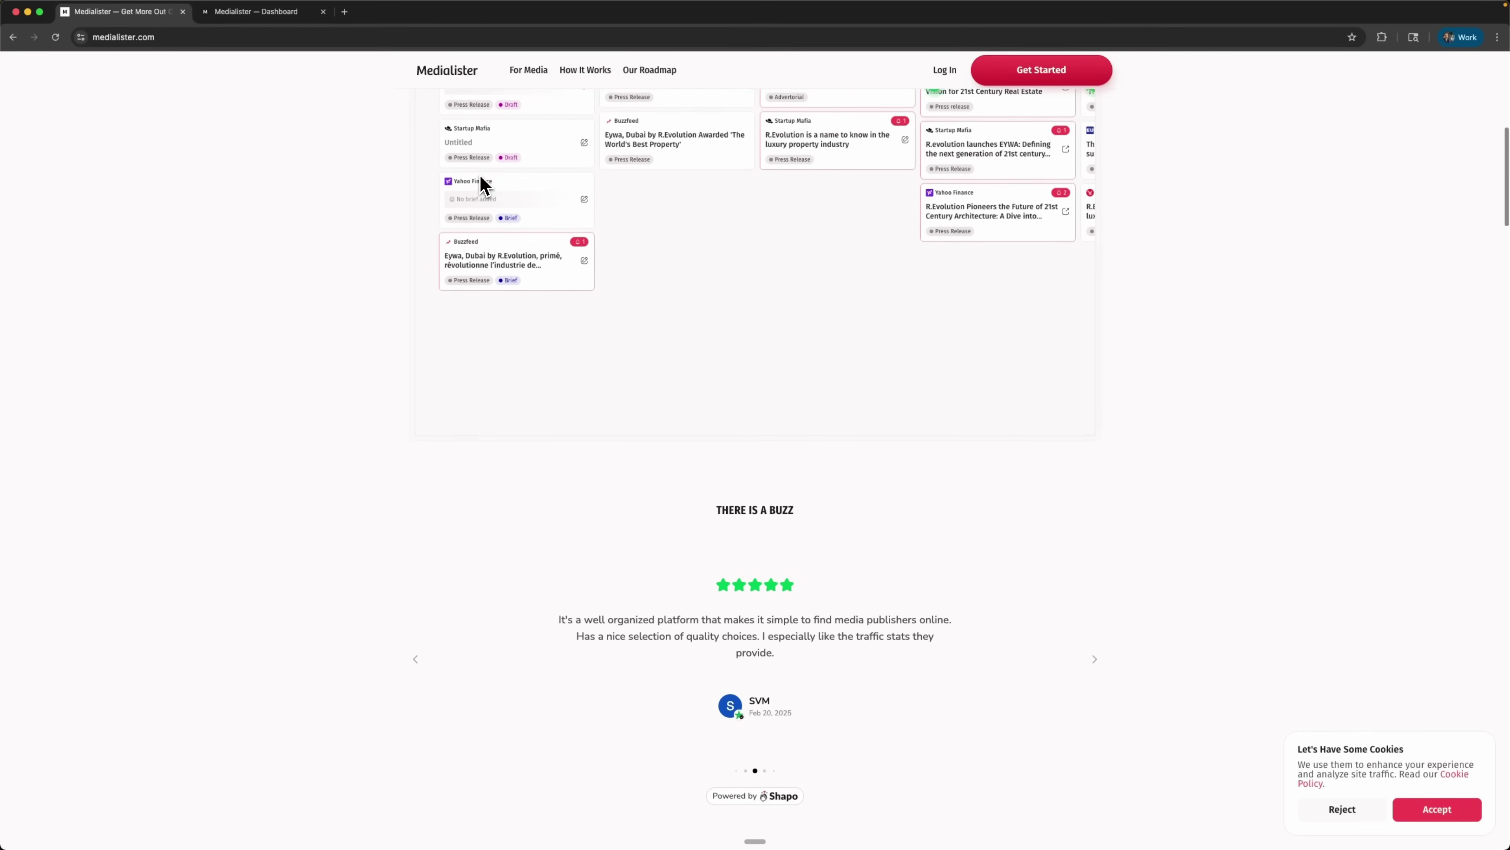
scroll(482, 182, "down", 7)
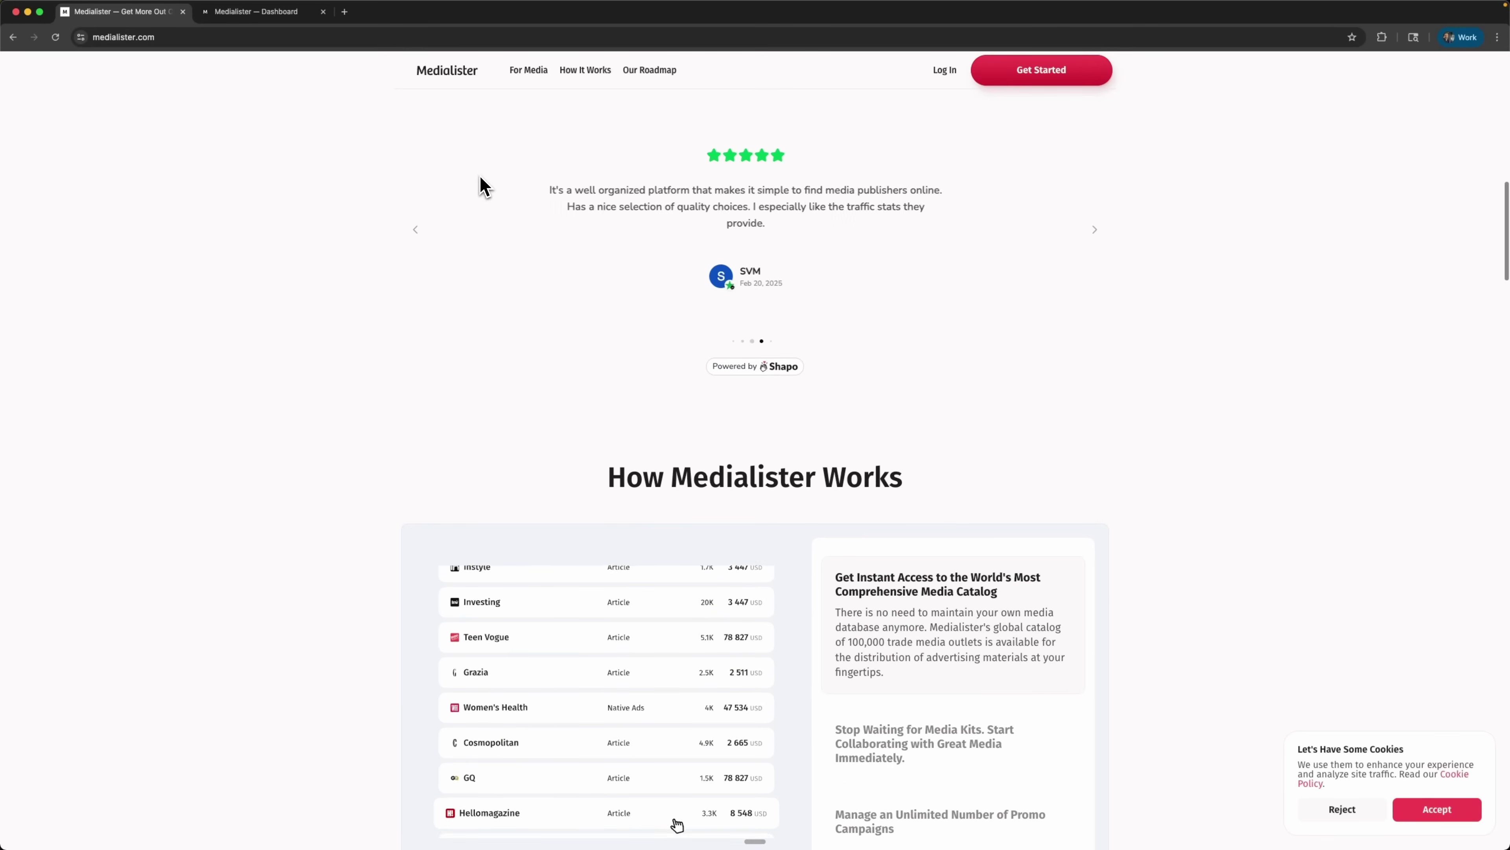
scroll(482, 181, "down", 3)
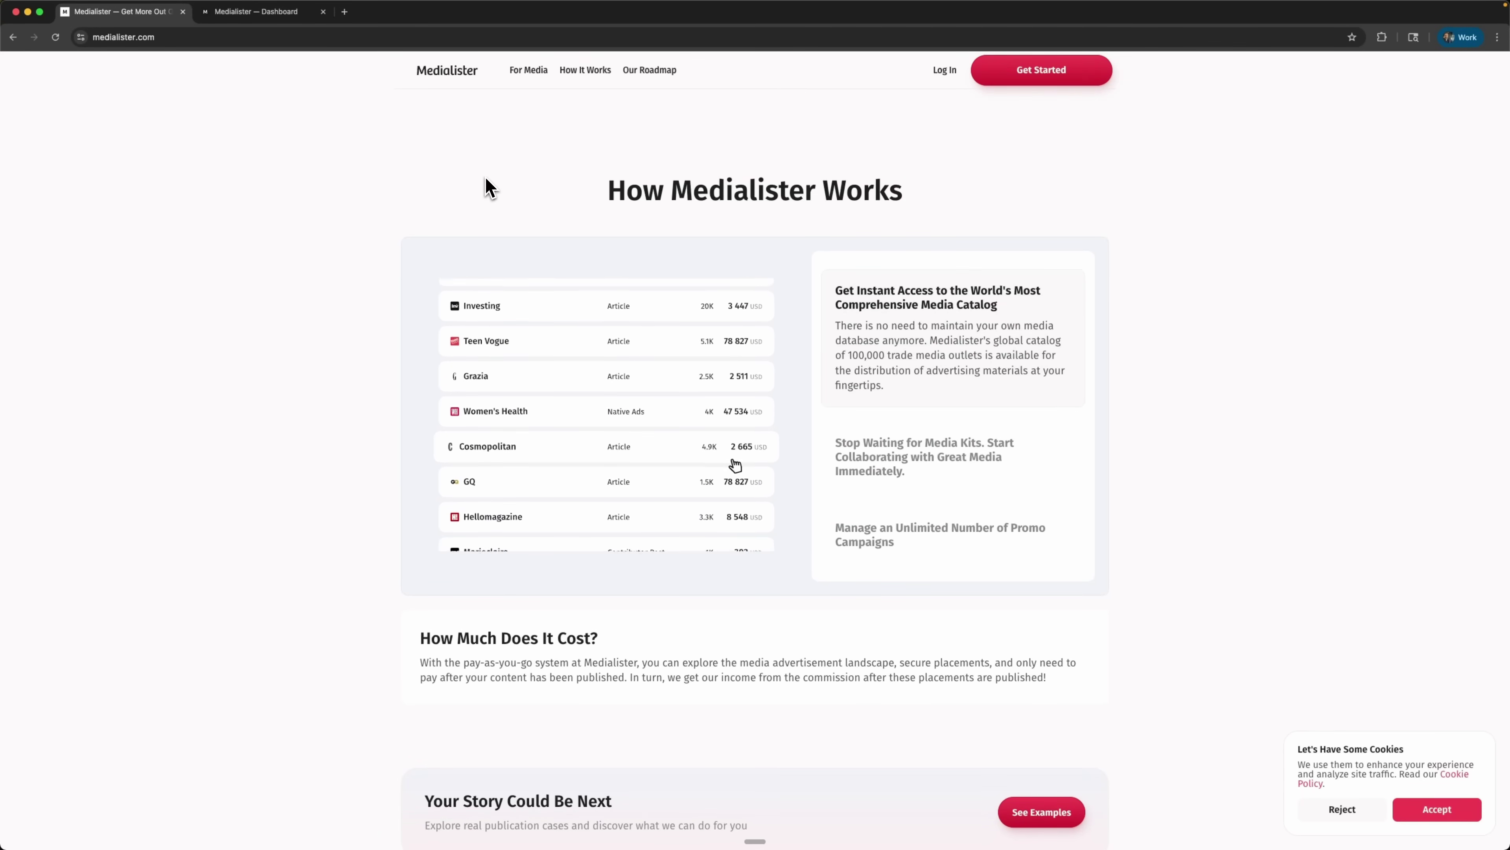
scroll(489, 187, "down", 3)
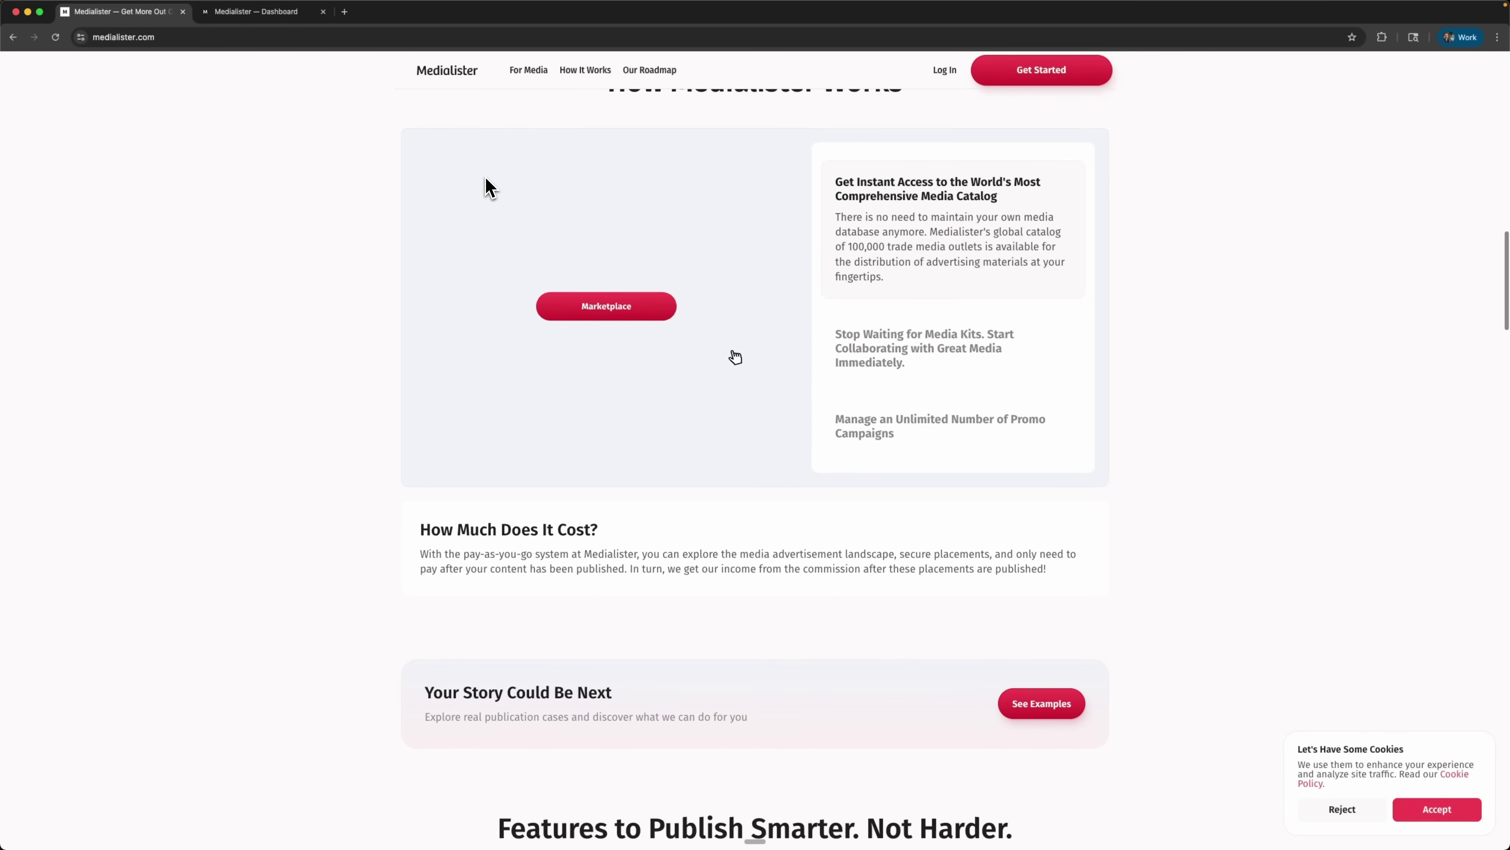
scroll(489, 187, "down", 5)
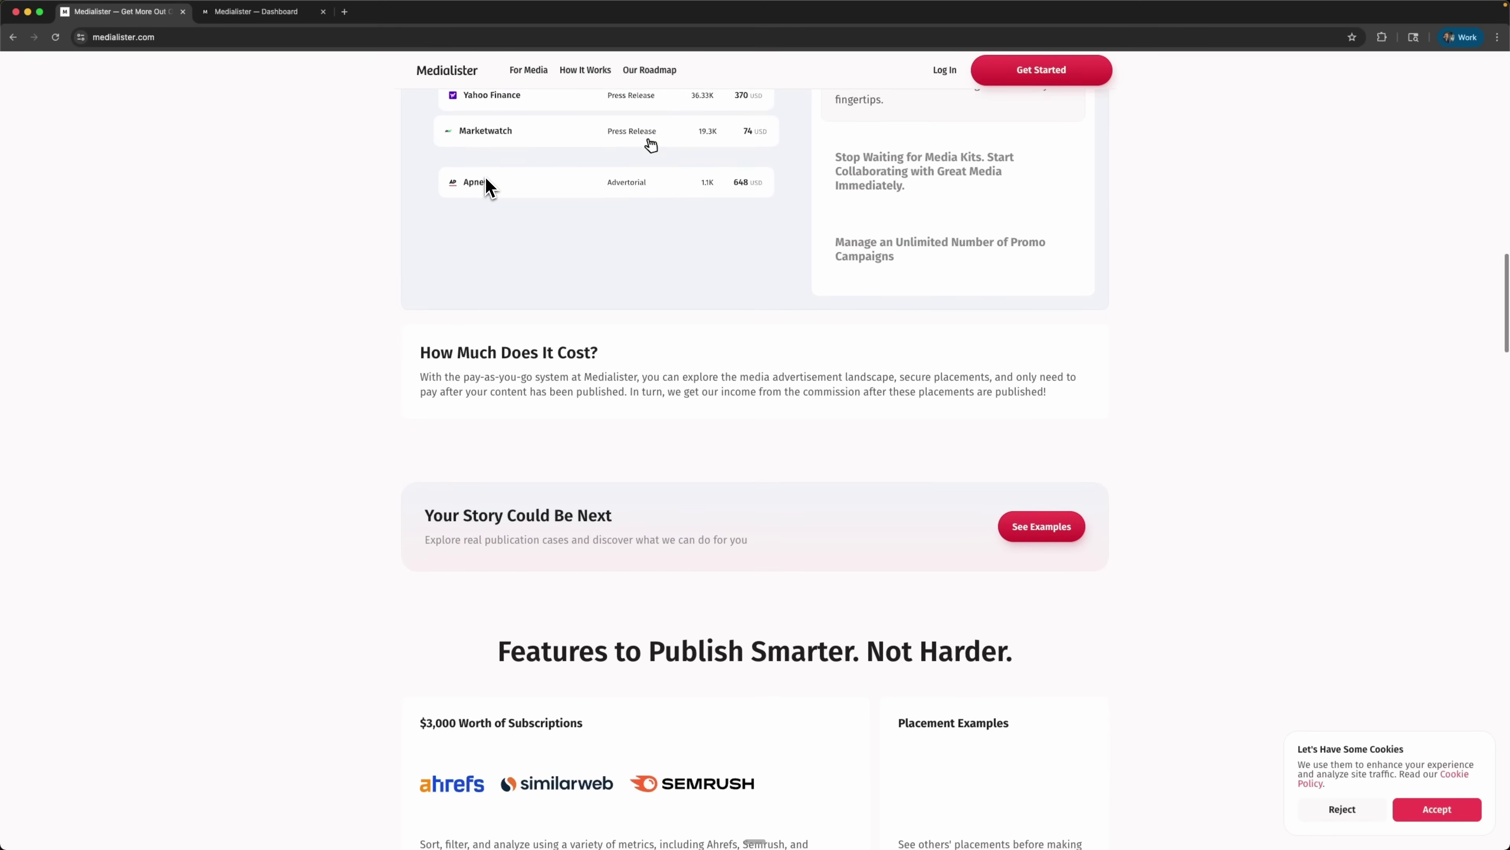
Scroll through the founder's letter, roadmap timeline and team cards to the press quotes and footer
scroll(489, 187, "down", 3)
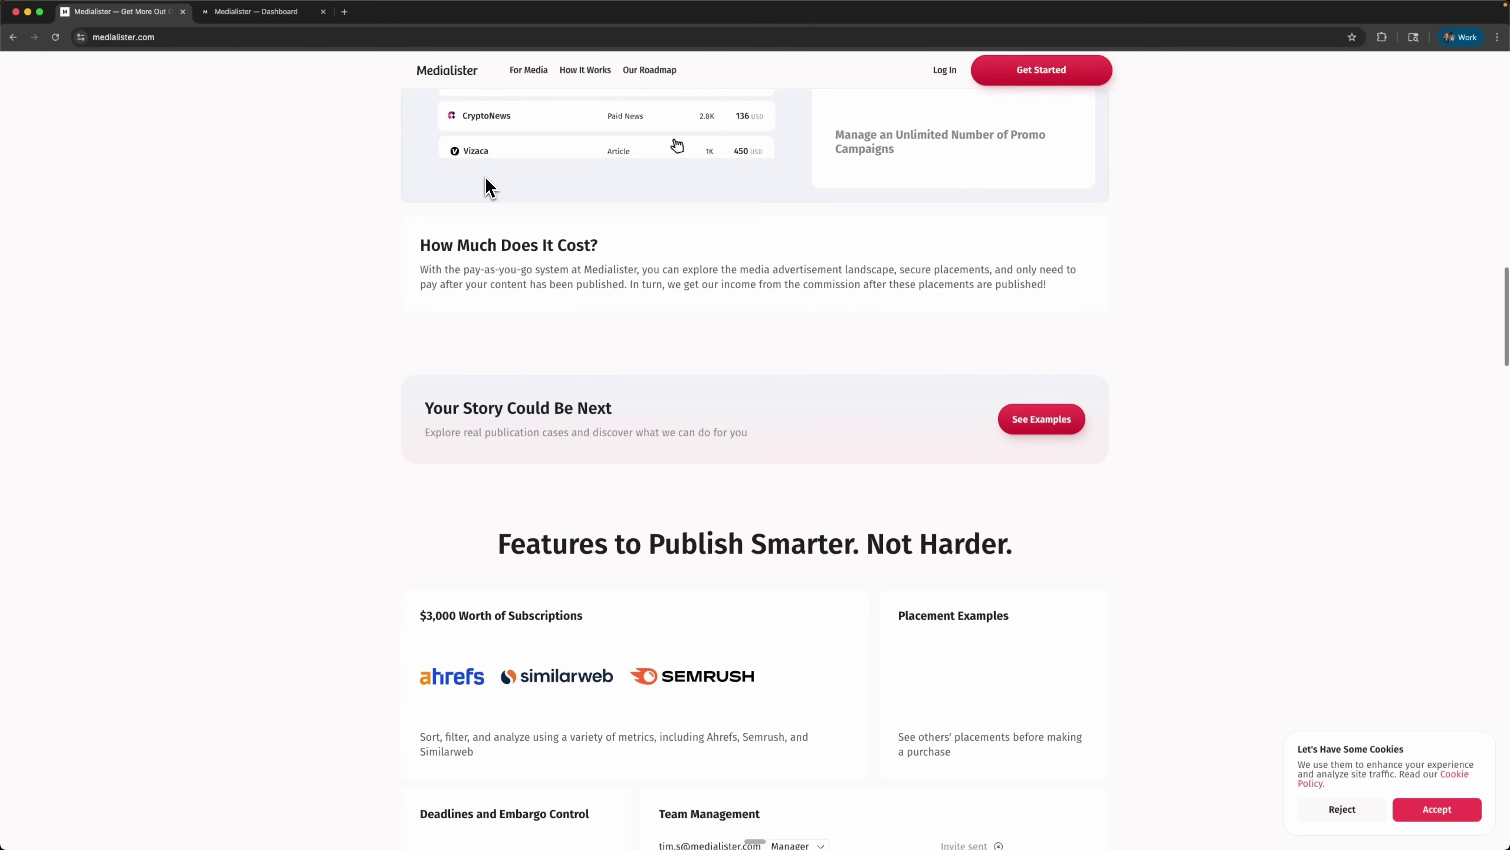
scroll(489, 187, "down", 2)
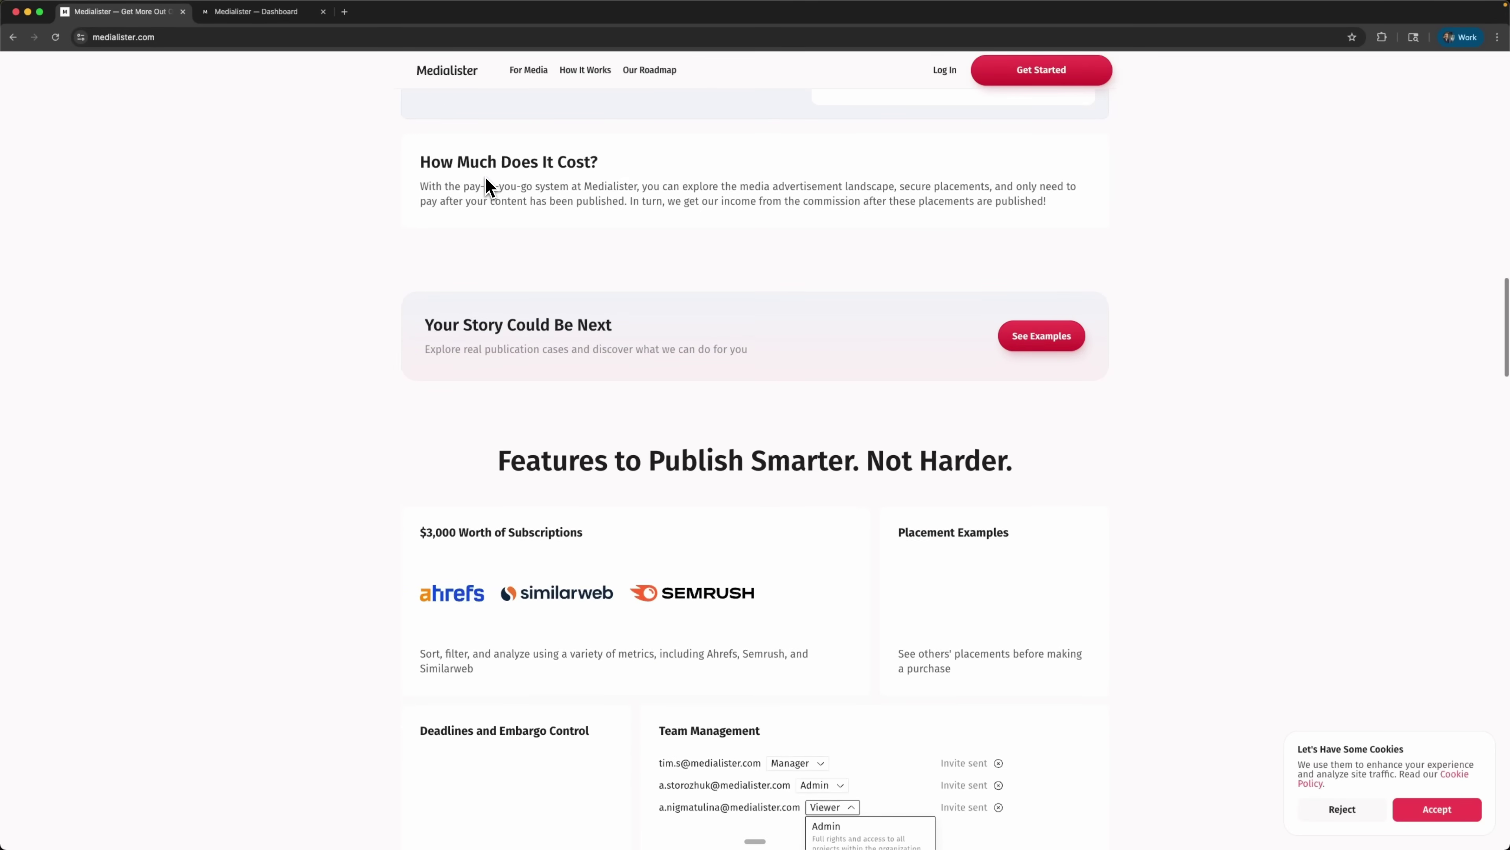
scroll(488, 188, "down", 5)
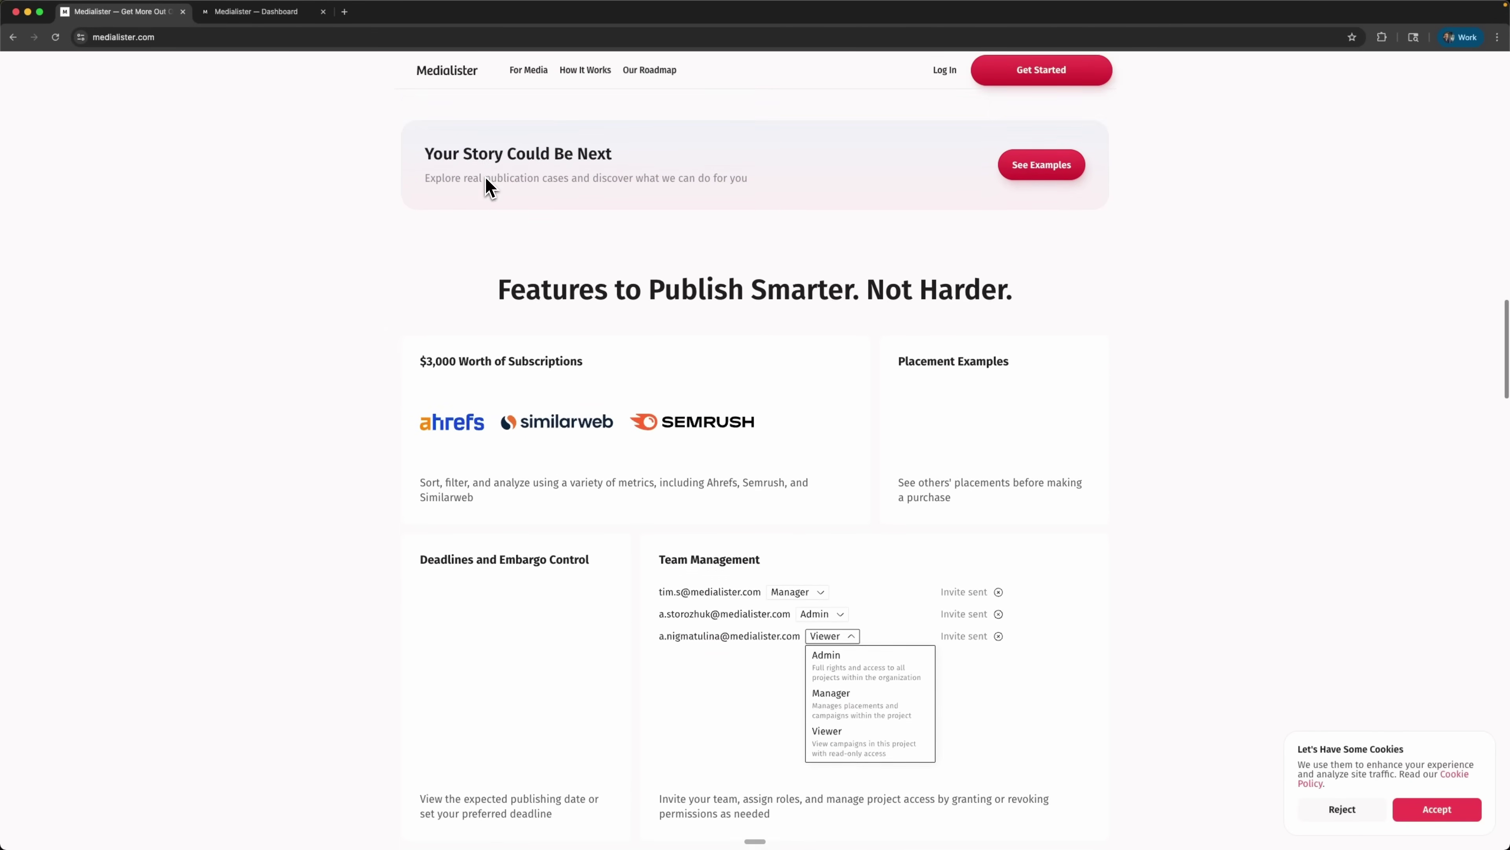
scroll(489, 187, "down", 2)
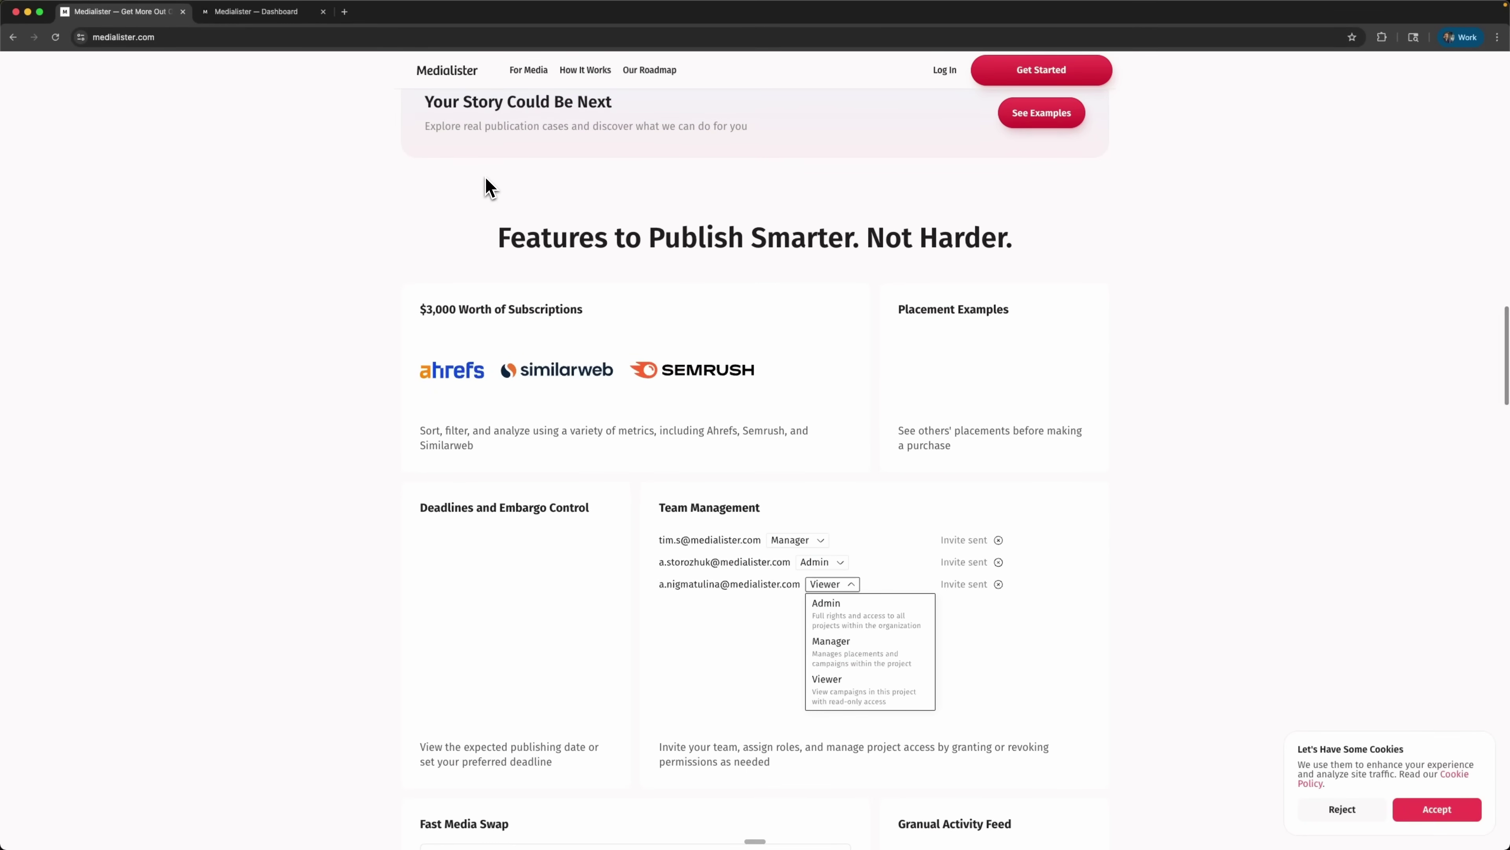
scroll(485, 171, "down", 2)
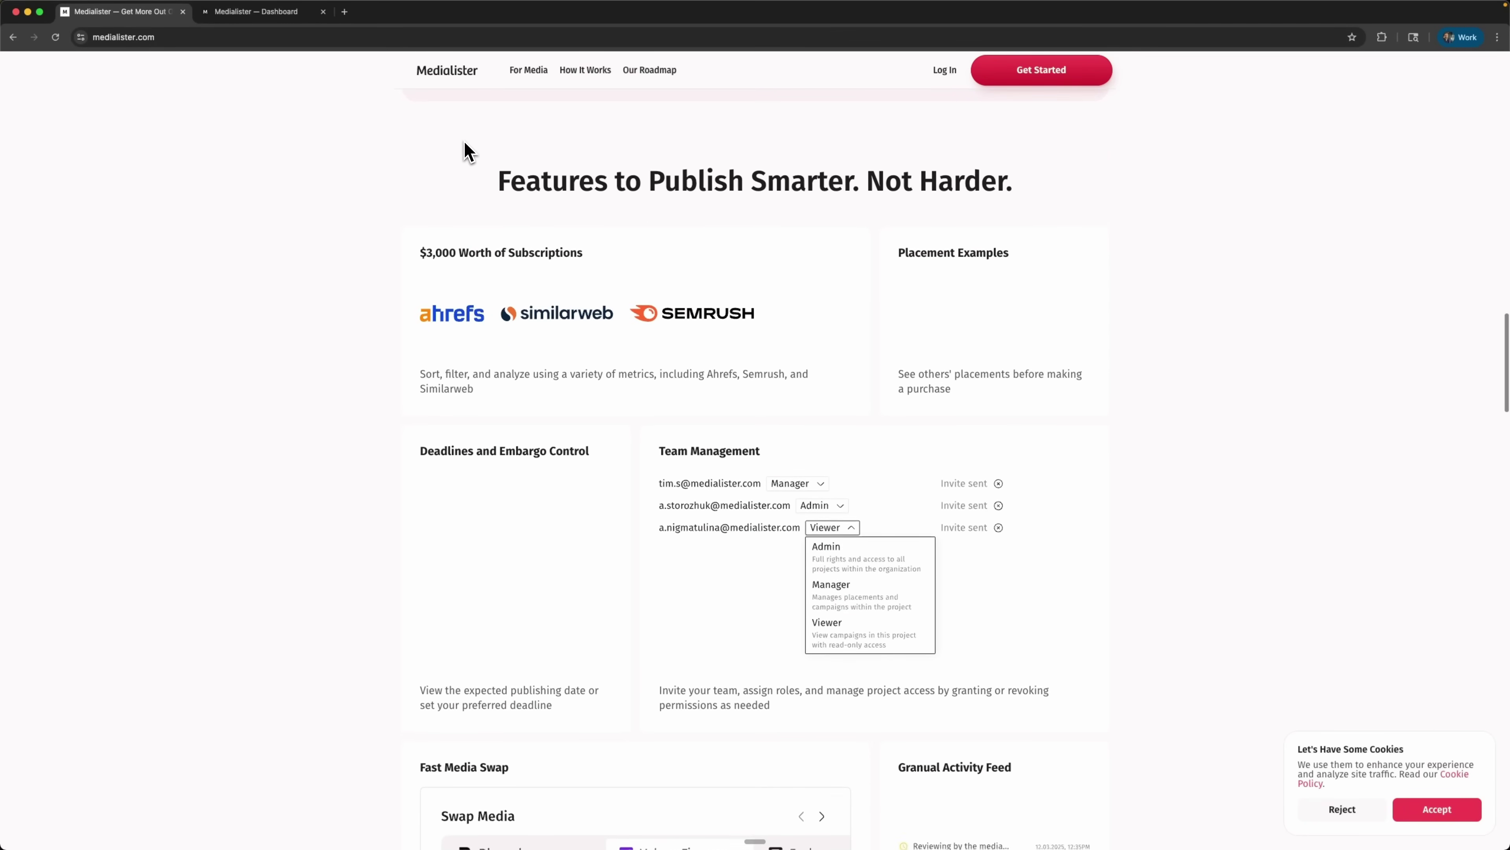
scroll(469, 156, "down", 2)
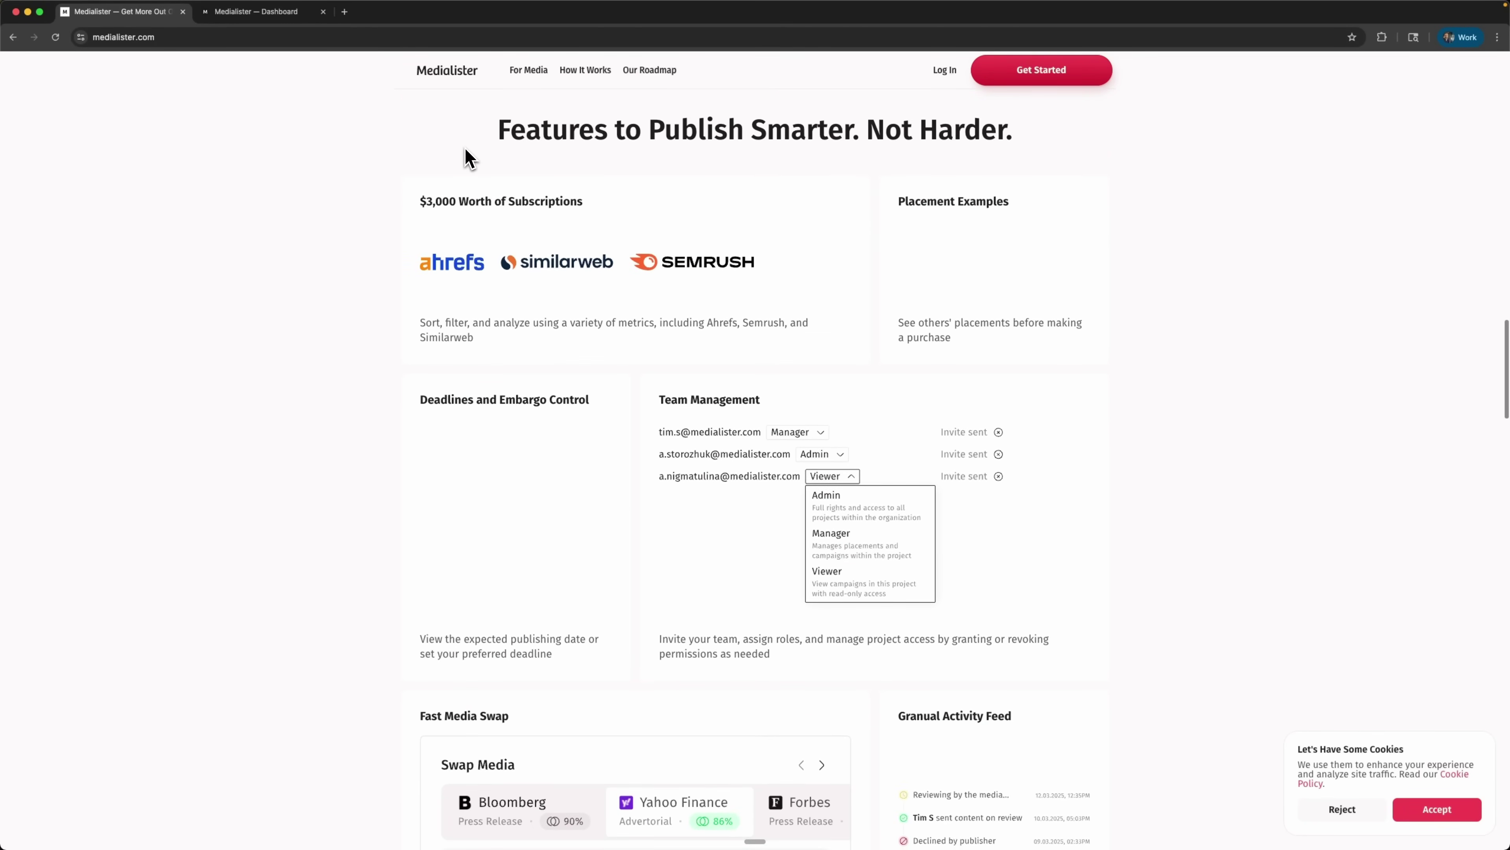
scroll(466, 150, "down", 3)
scroll(470, 158, "down", 5)
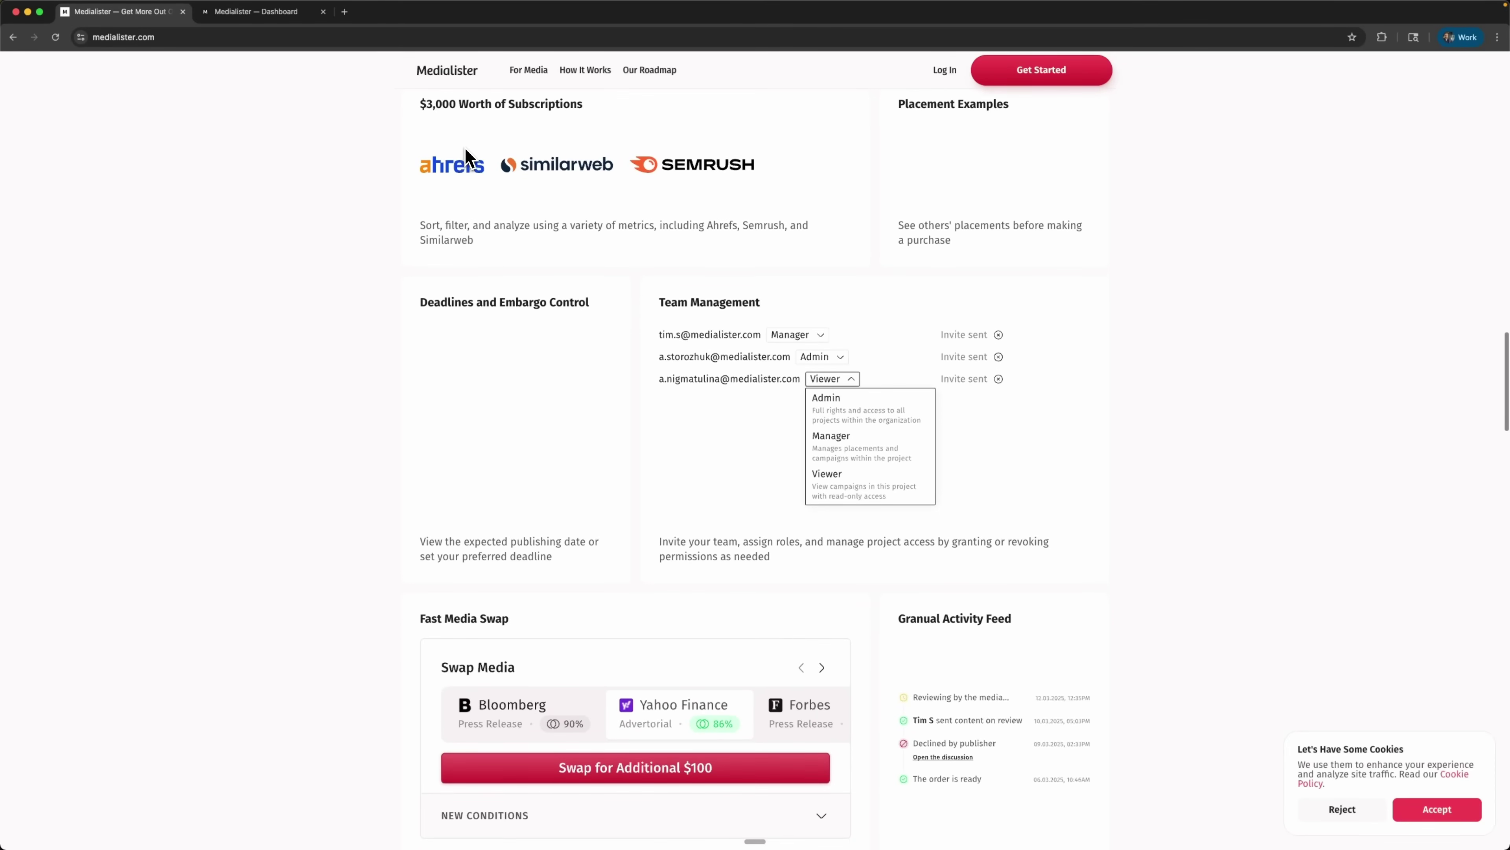
scroll(469, 156, "down", 9)
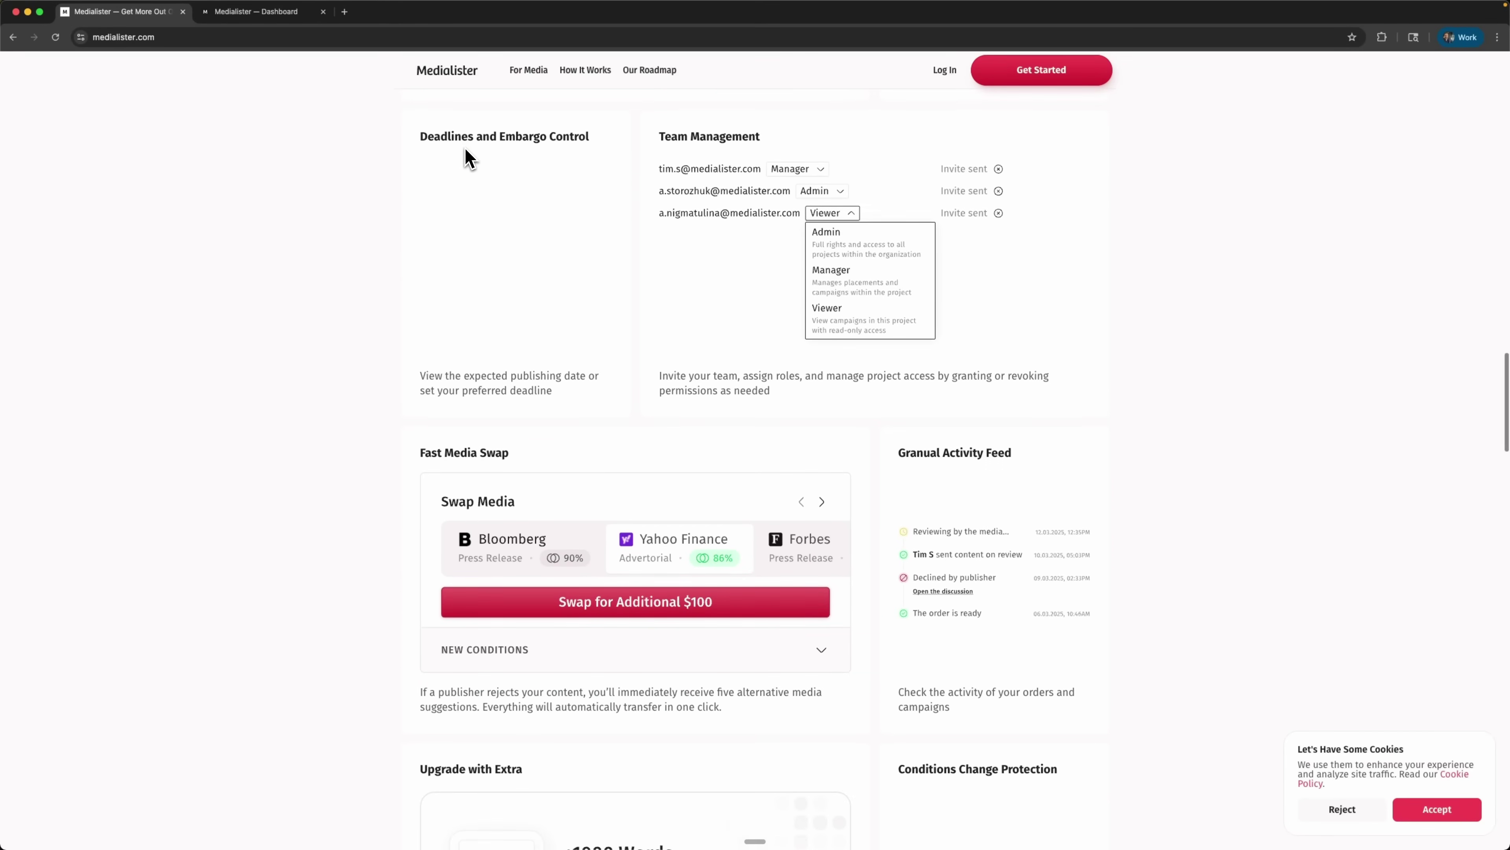
scroll(466, 149, "down", 7)
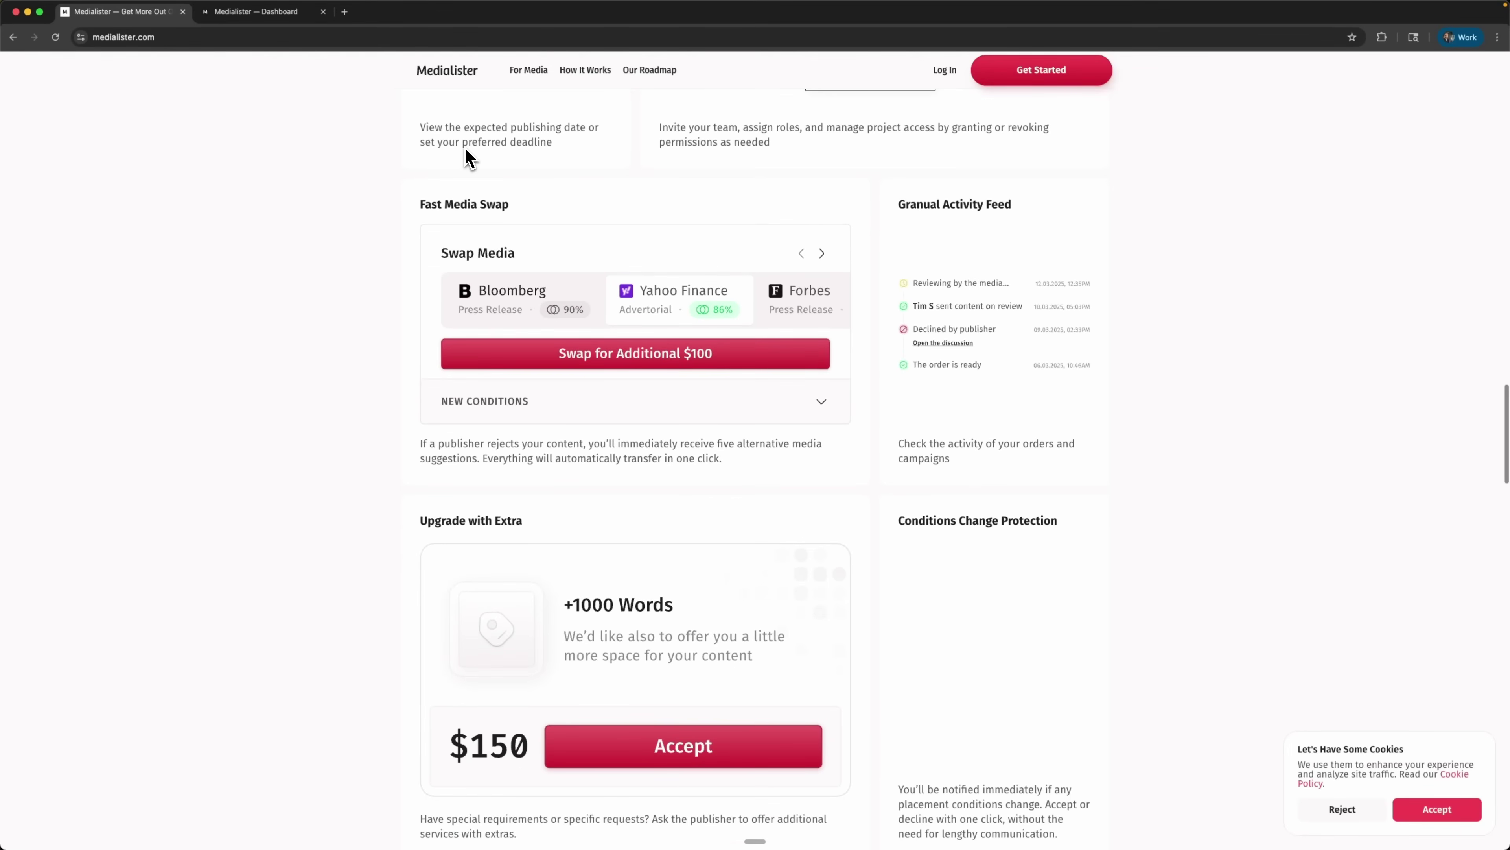
scroll(466, 150, "down", 6)
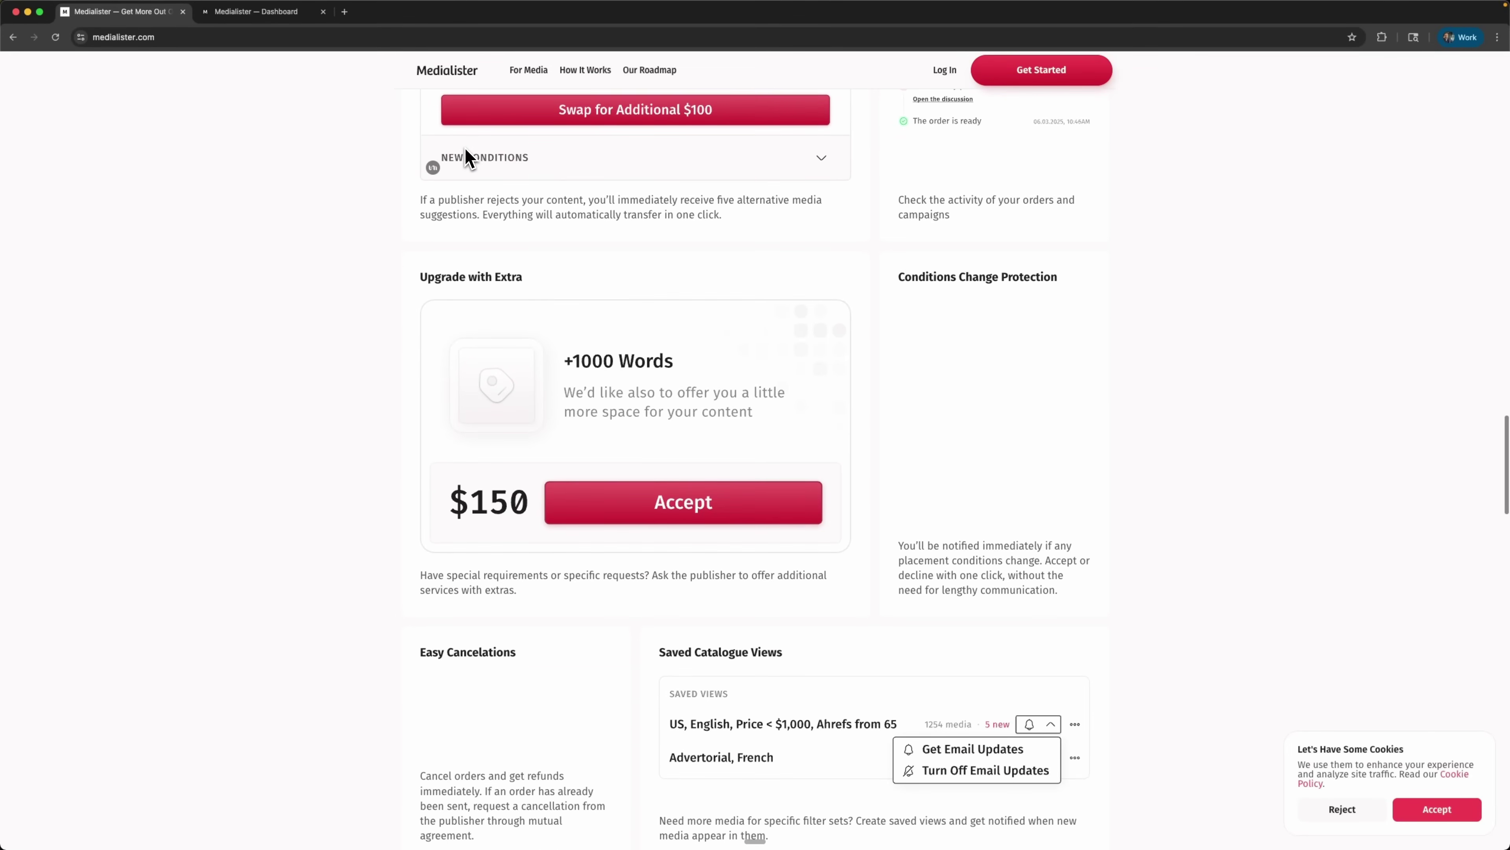
scroll(469, 156, "down", 5)
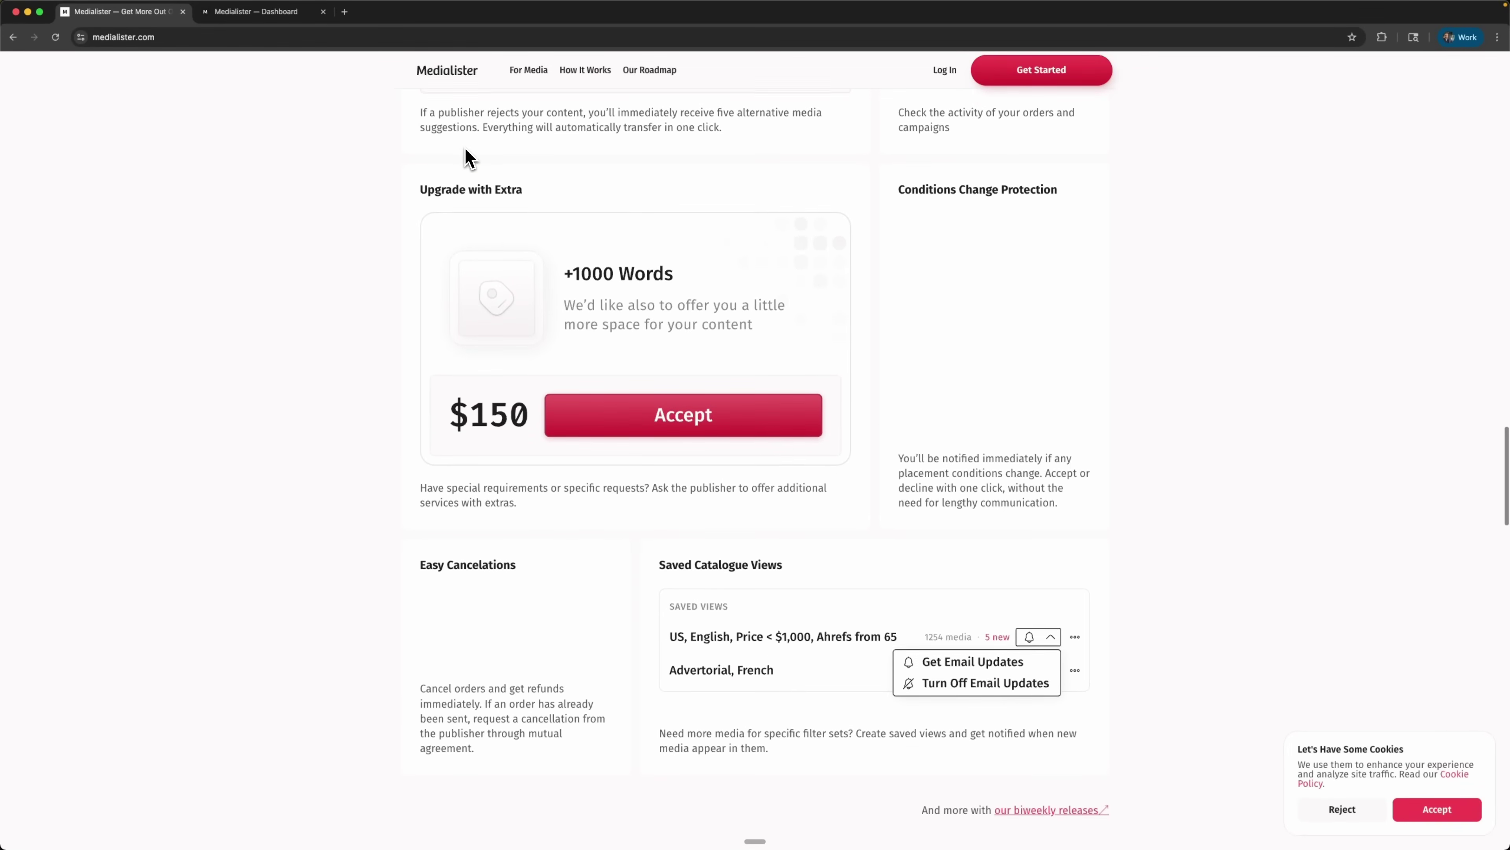
scroll(470, 158, "down", 13)
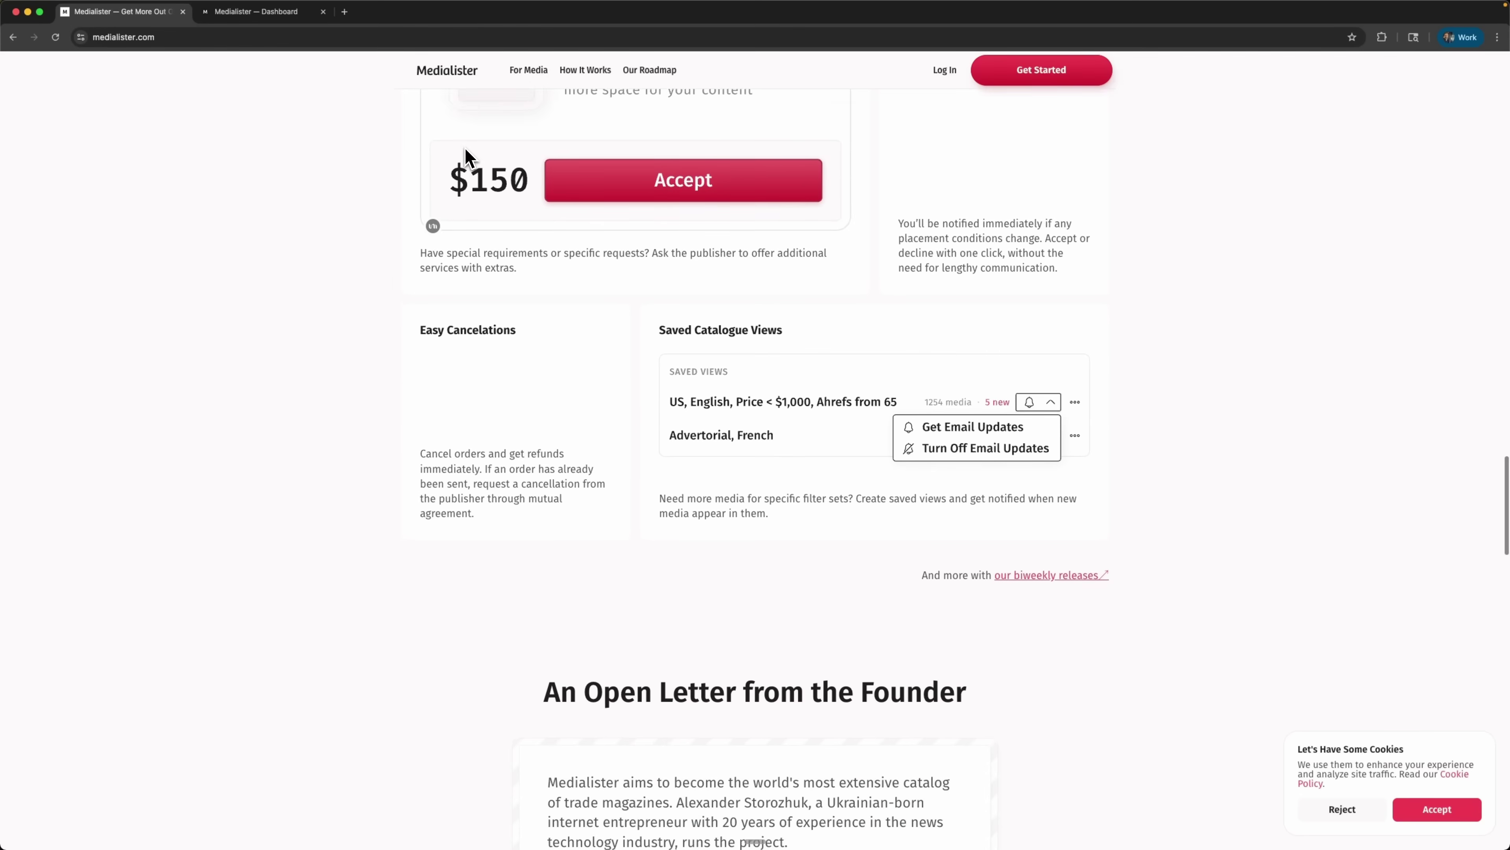
scroll(470, 158, "down", 20)
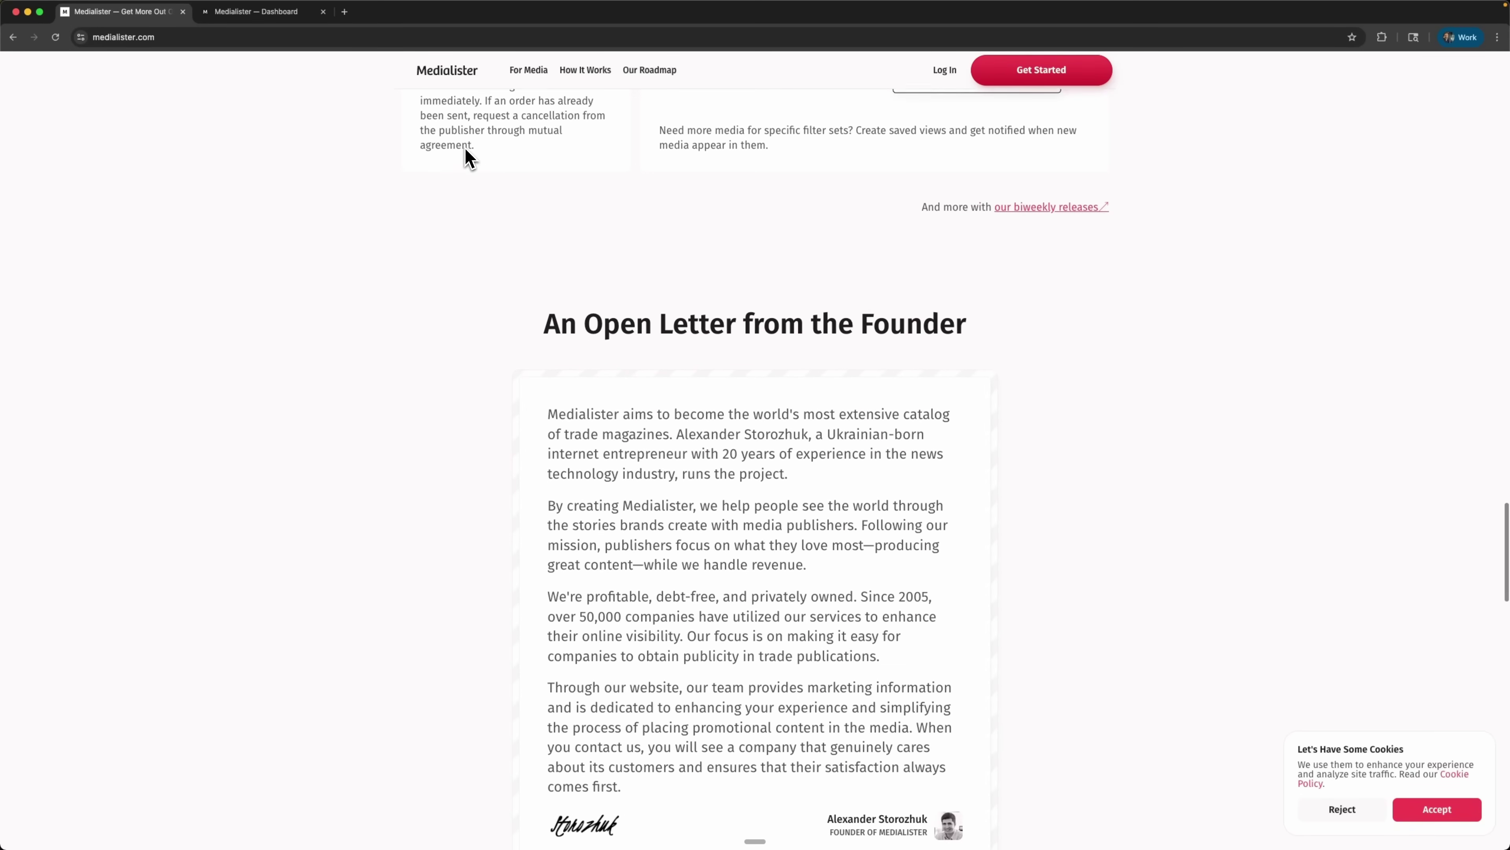
scroll(469, 158, "down", 20)
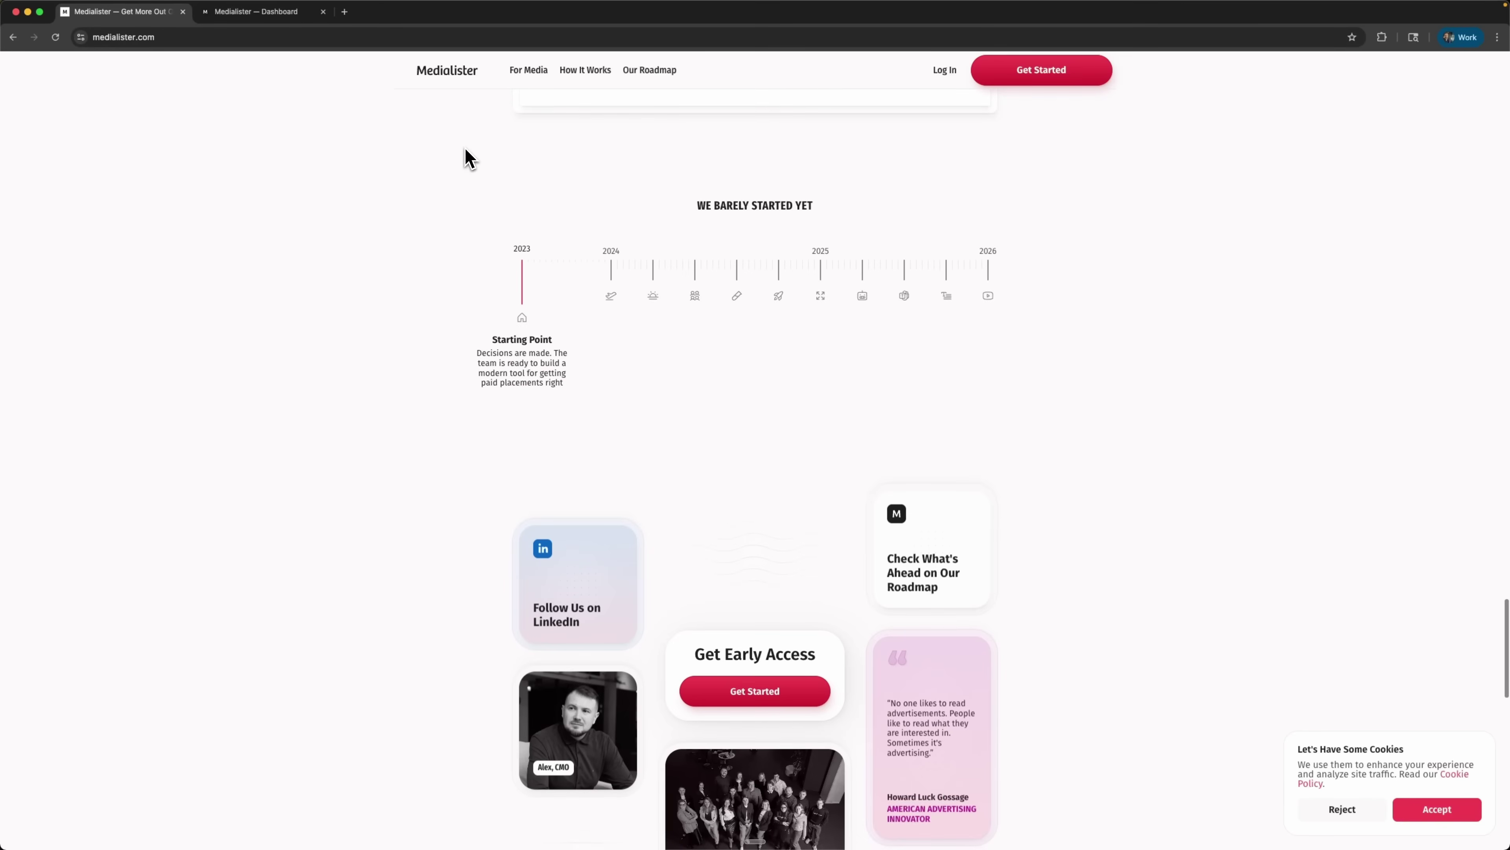
scroll(469, 158, "down", 20)
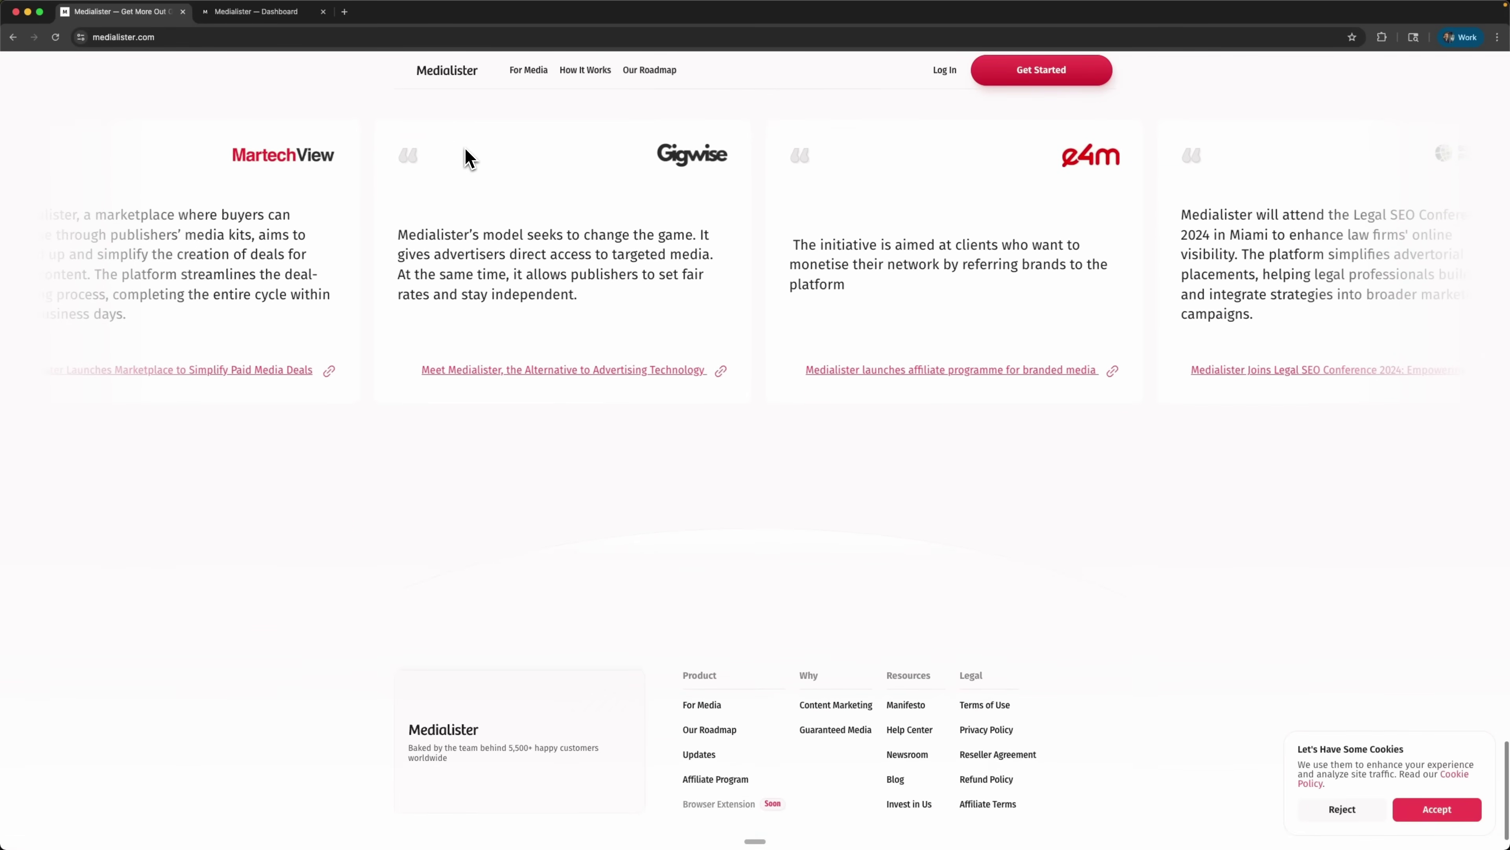
Open the First Campaign board via Get Started and read the On Review and Articles to Approve tooltips
left_click(1041, 70)
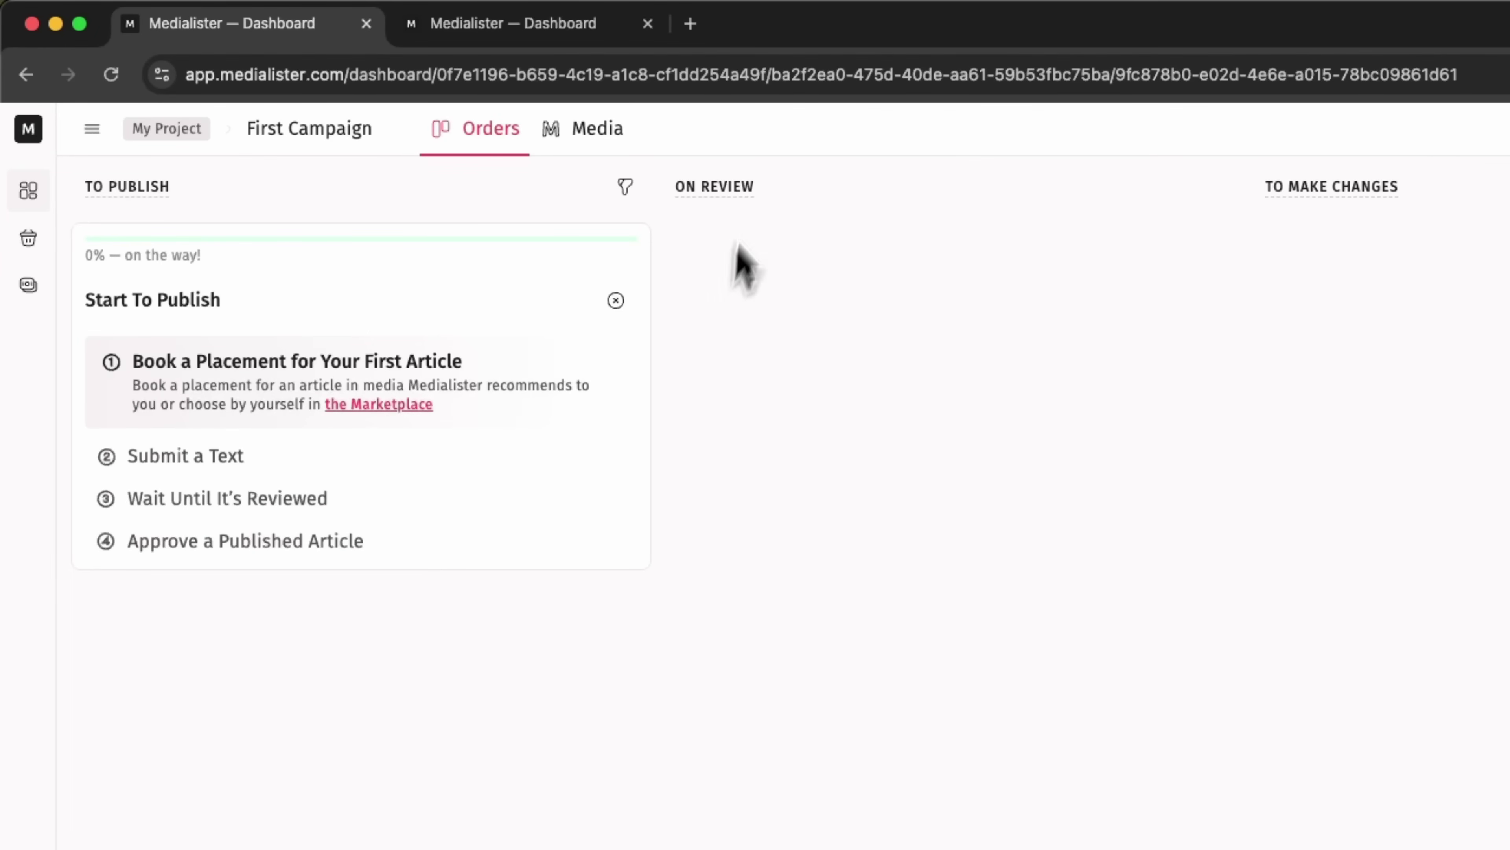
mouse_move(750, 191)
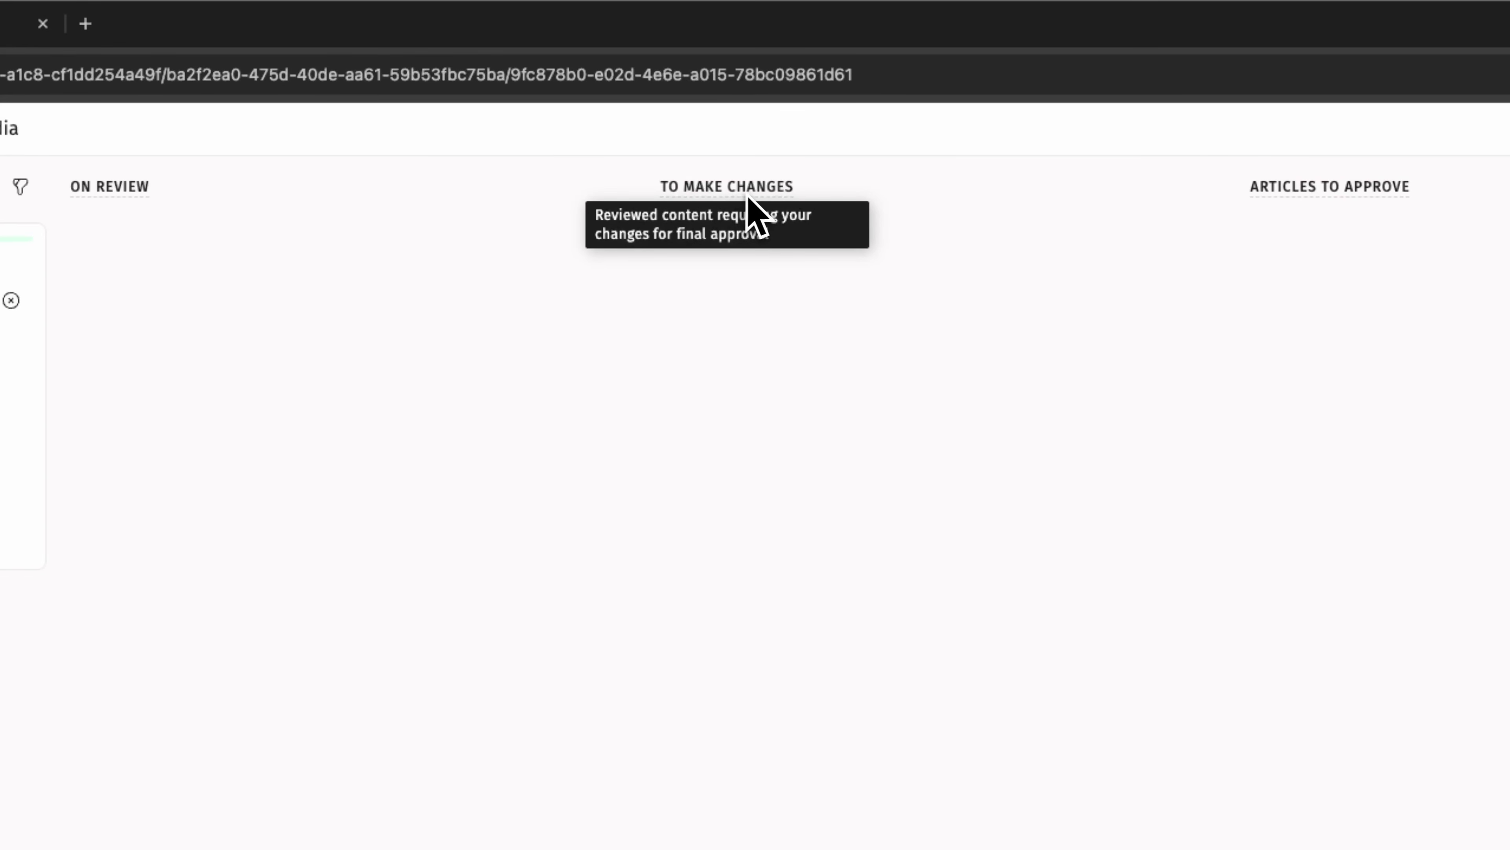
mouse_move(1381, 194)
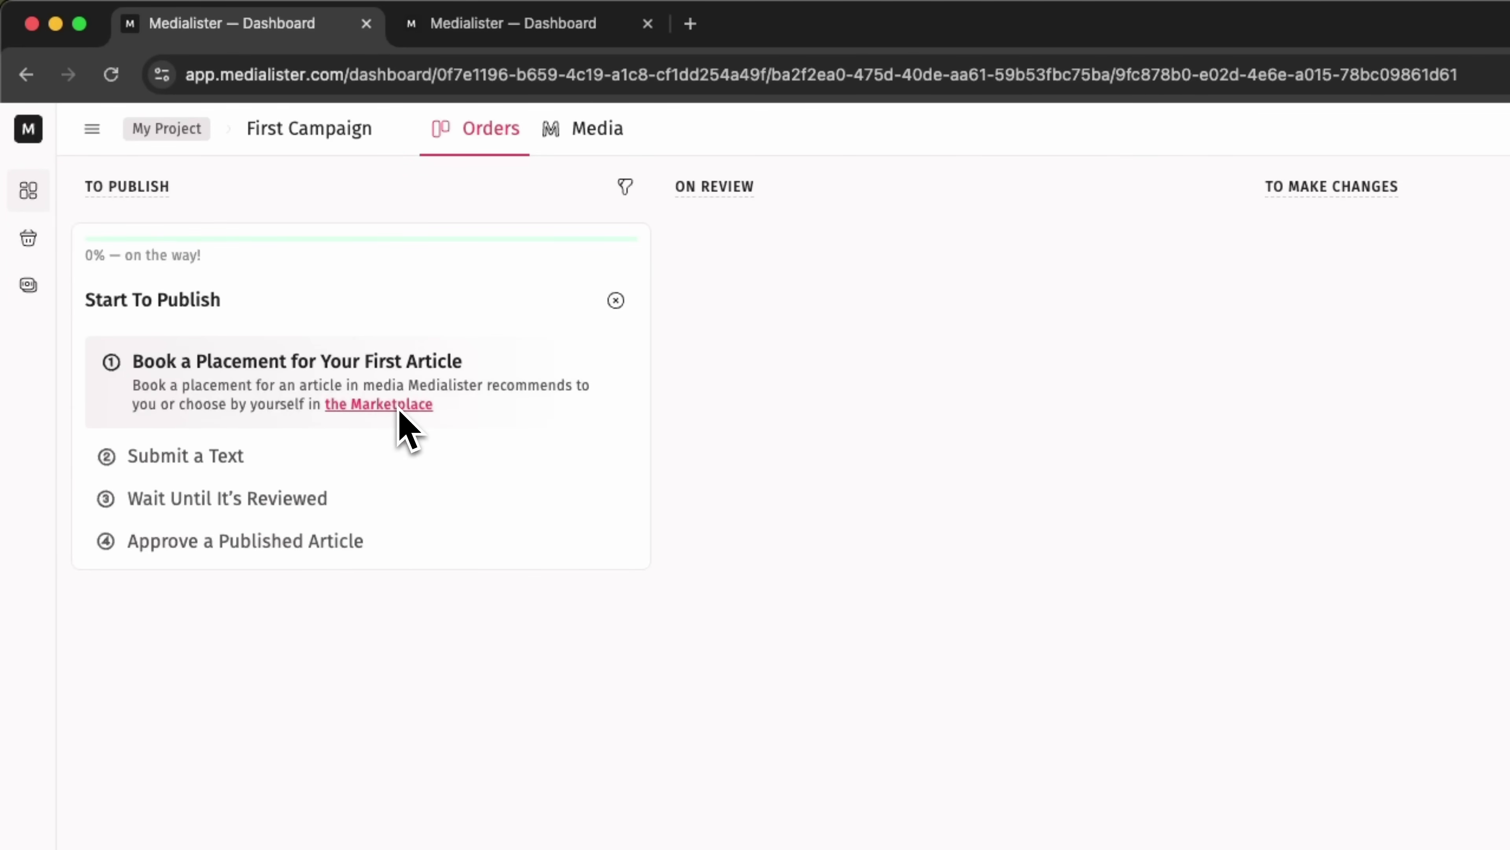
Open the media catalogue and filter it to LLM-Friendly outlets with United States coverage
left_click(572, 139)
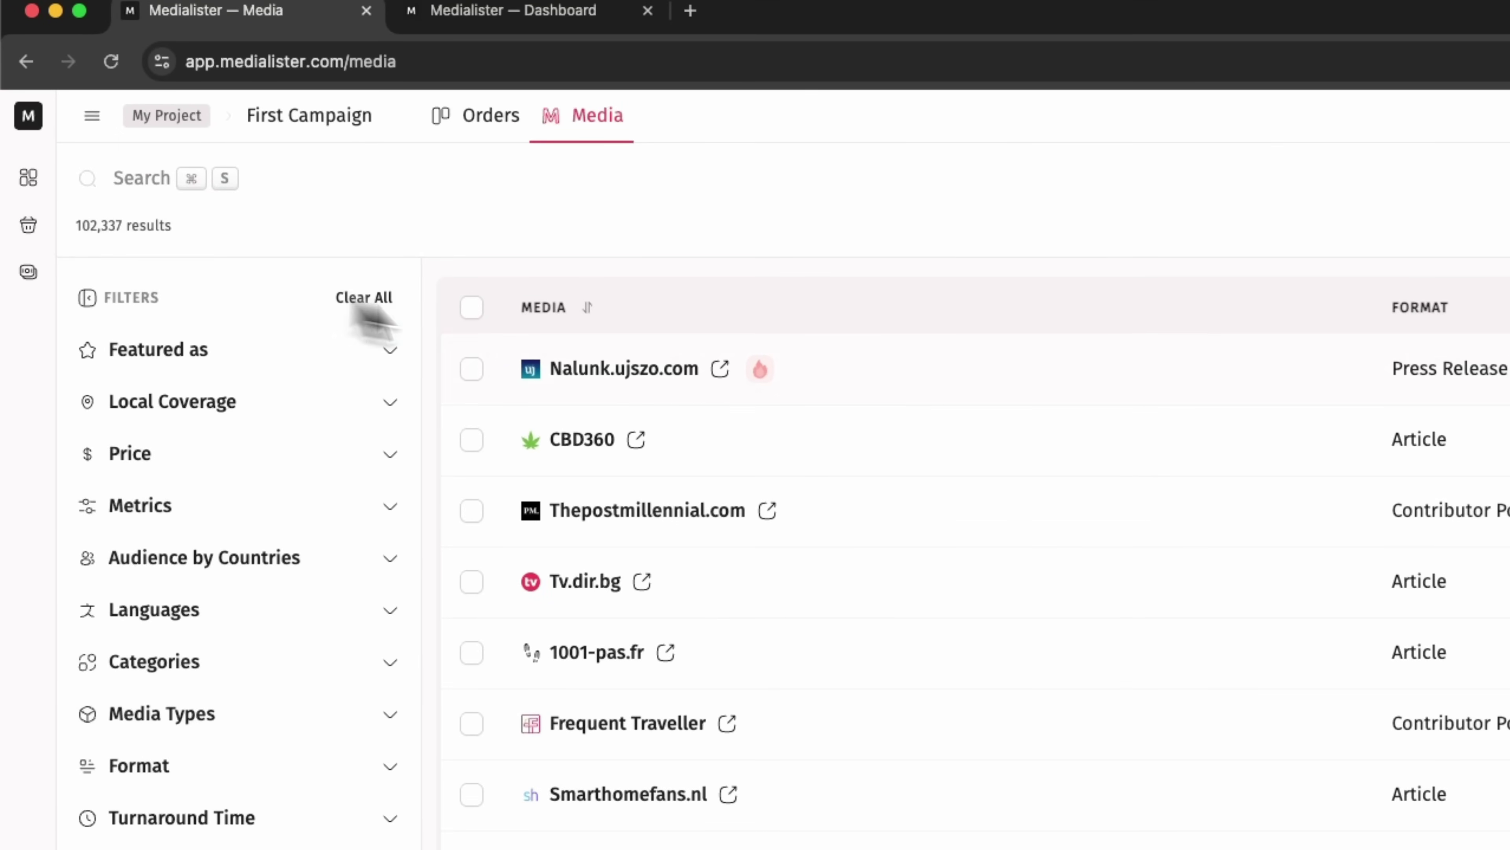
left_click(390, 350)
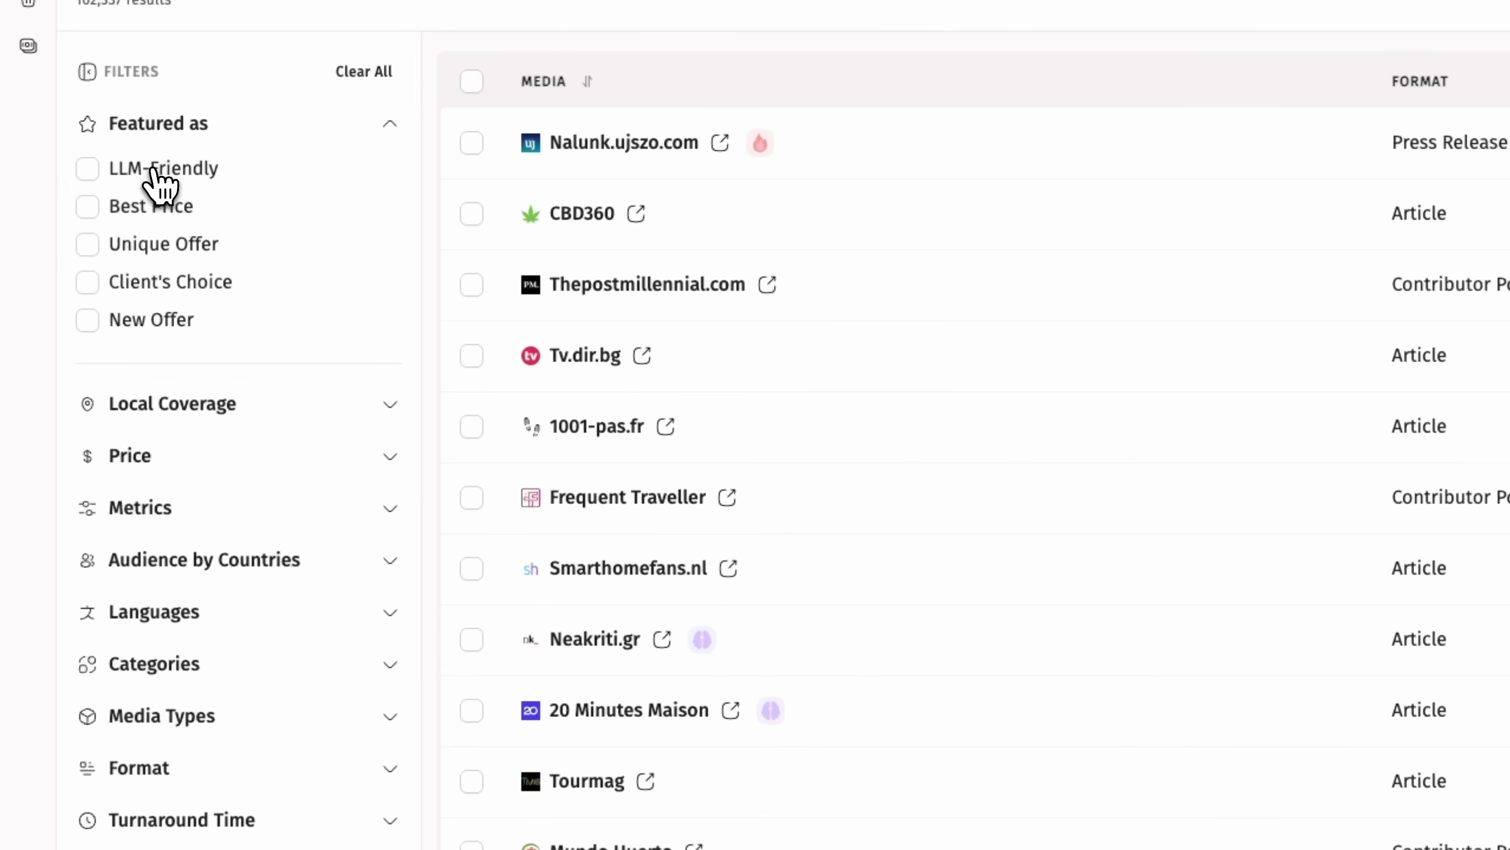
left_click(172, 403)
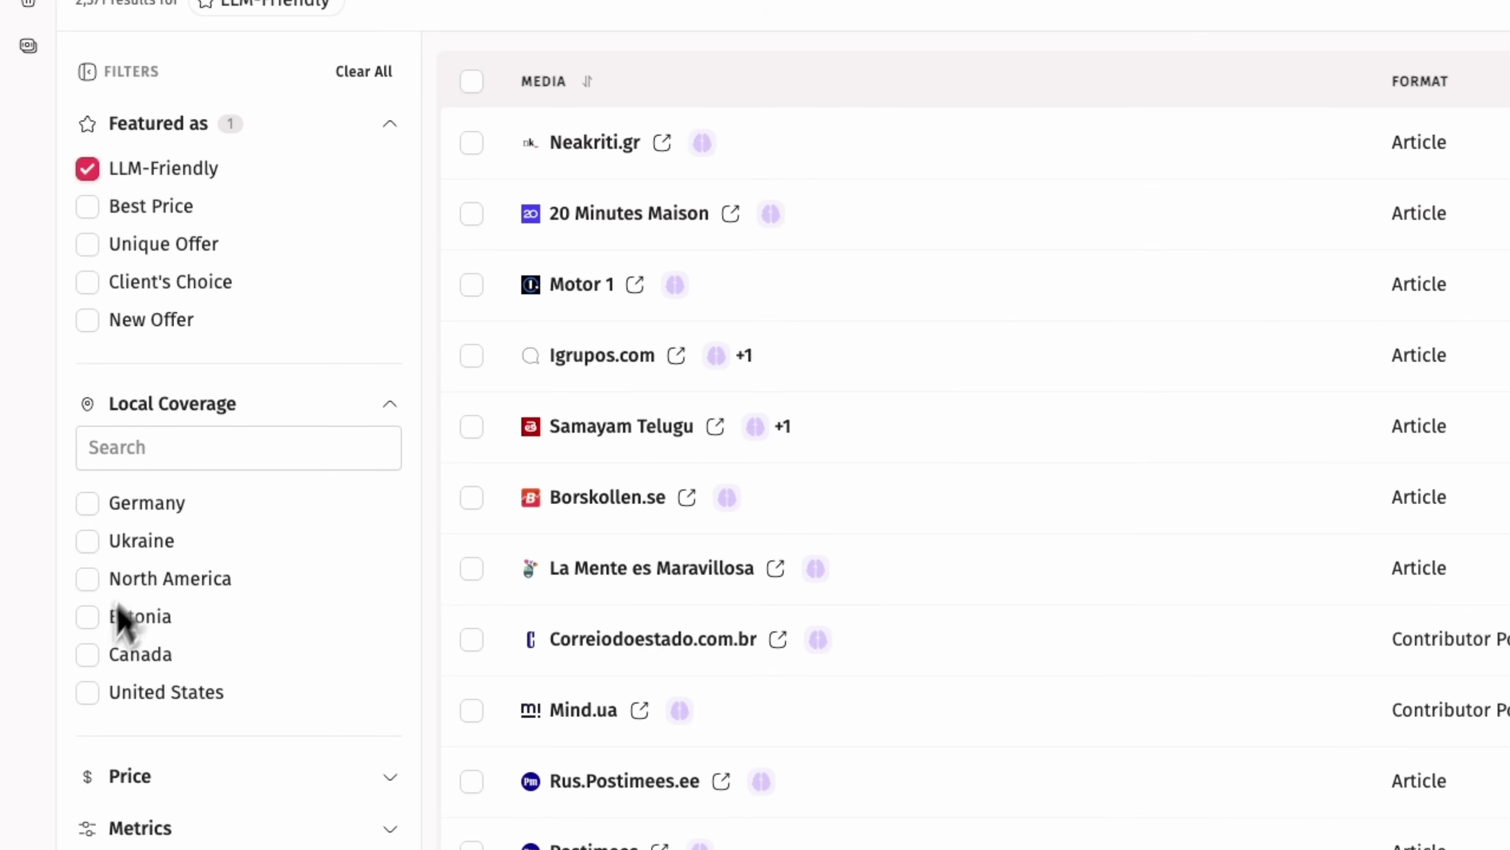
left_click(95, 695)
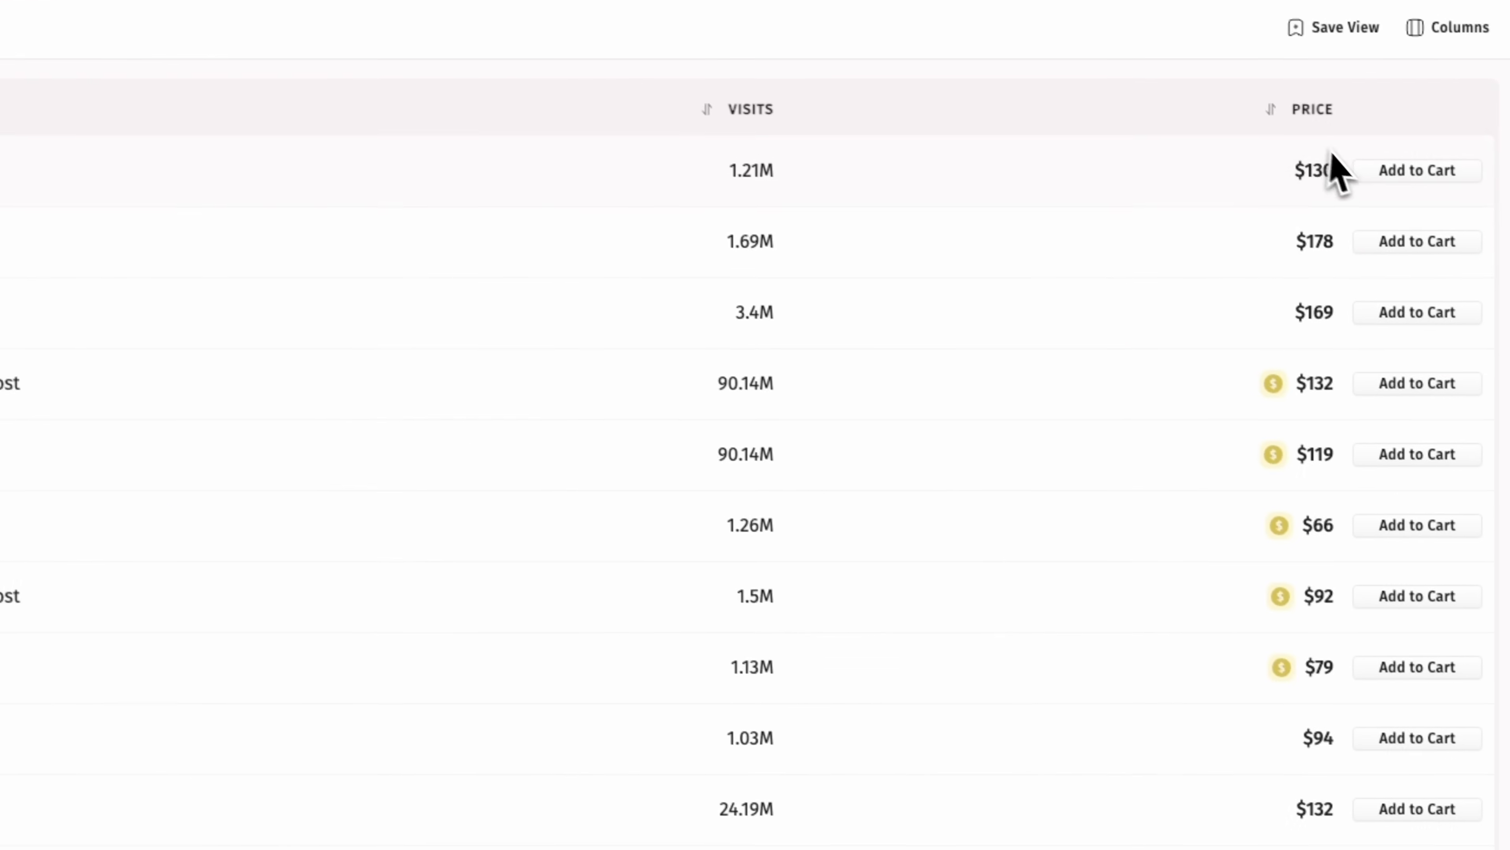
Expand the Metrics, Audience by Countries and Languages filter sections
scroll(1314, 465, "down", 3)
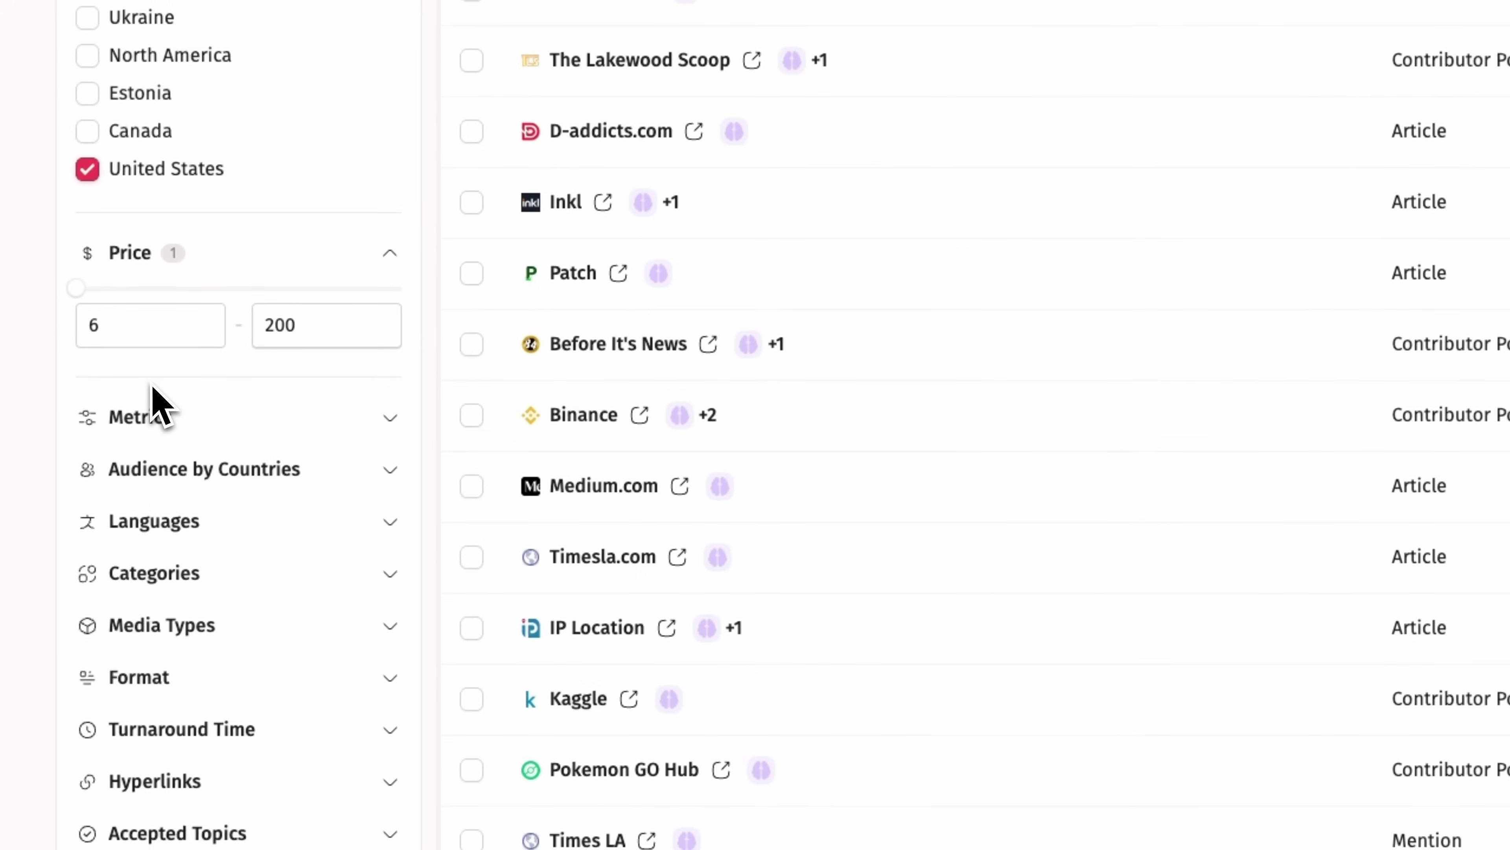
left_click(341, 420)
scroll(343, 421, "down", 10)
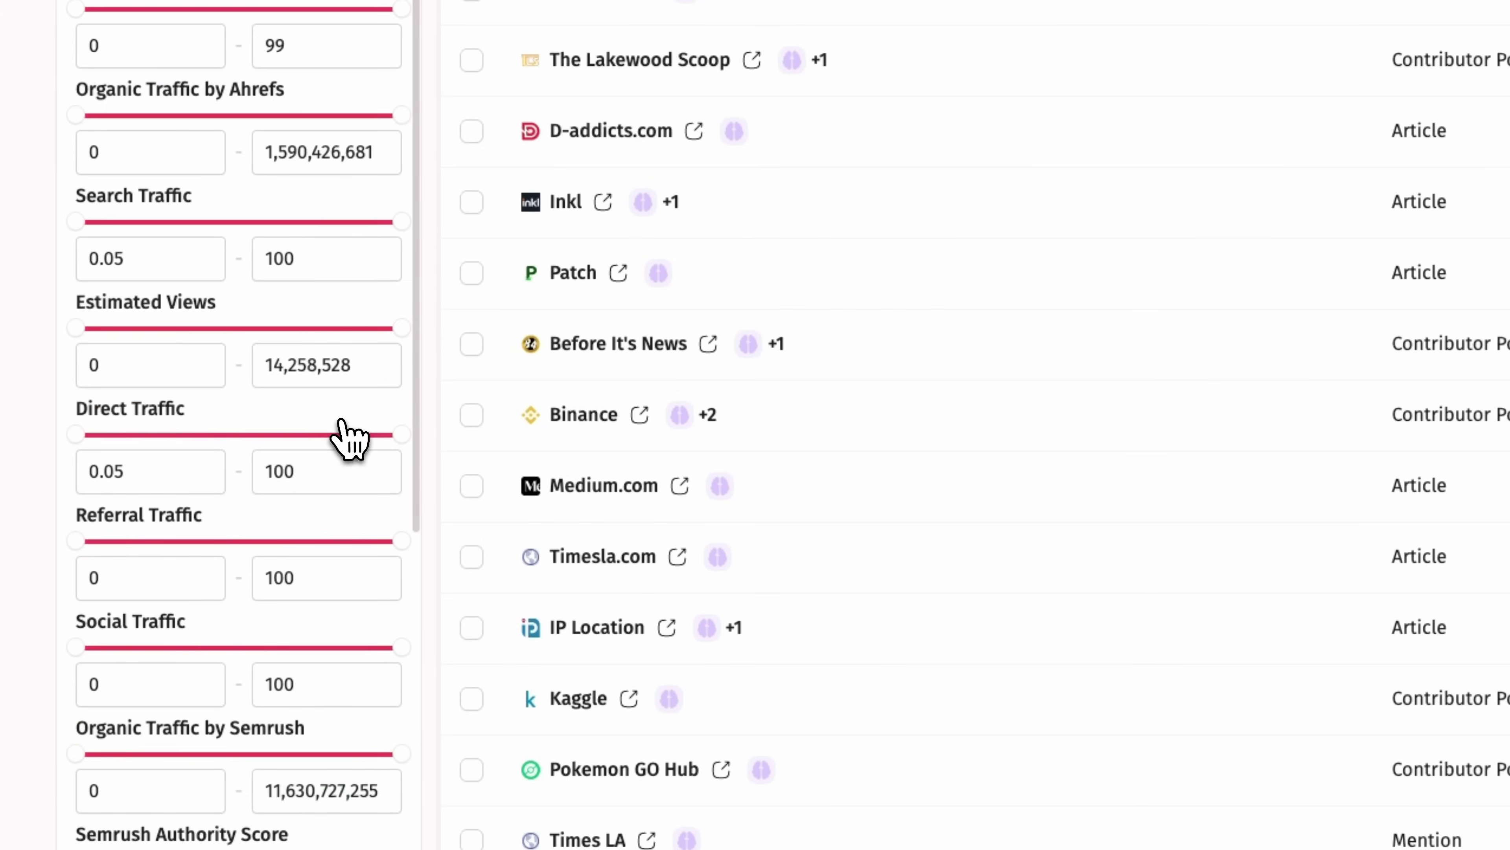
scroll(339, 440, "down", 3)
left_click(336, 465)
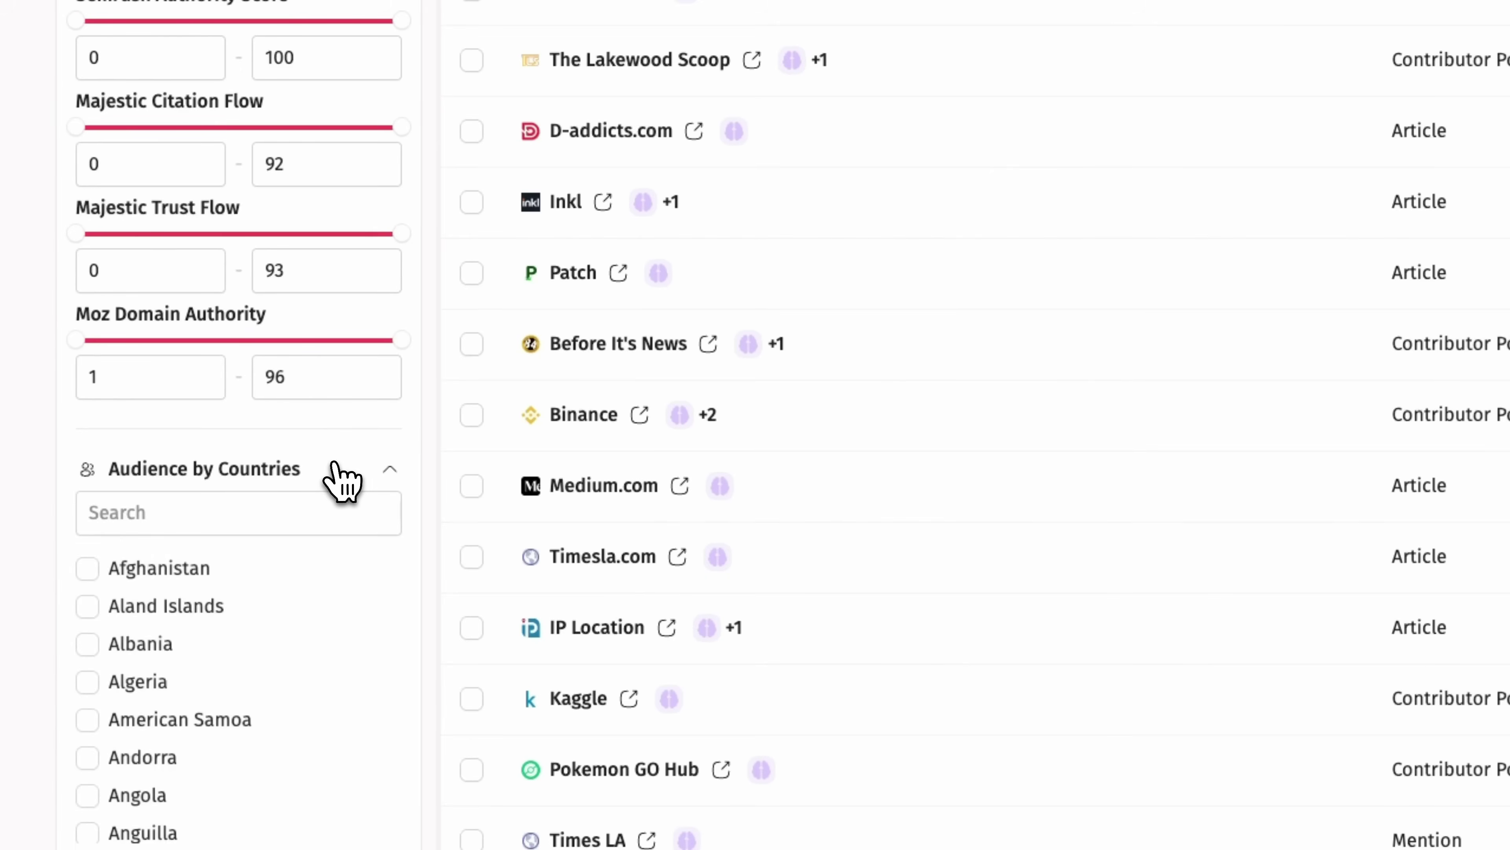
scroll(336, 464, "down", 6)
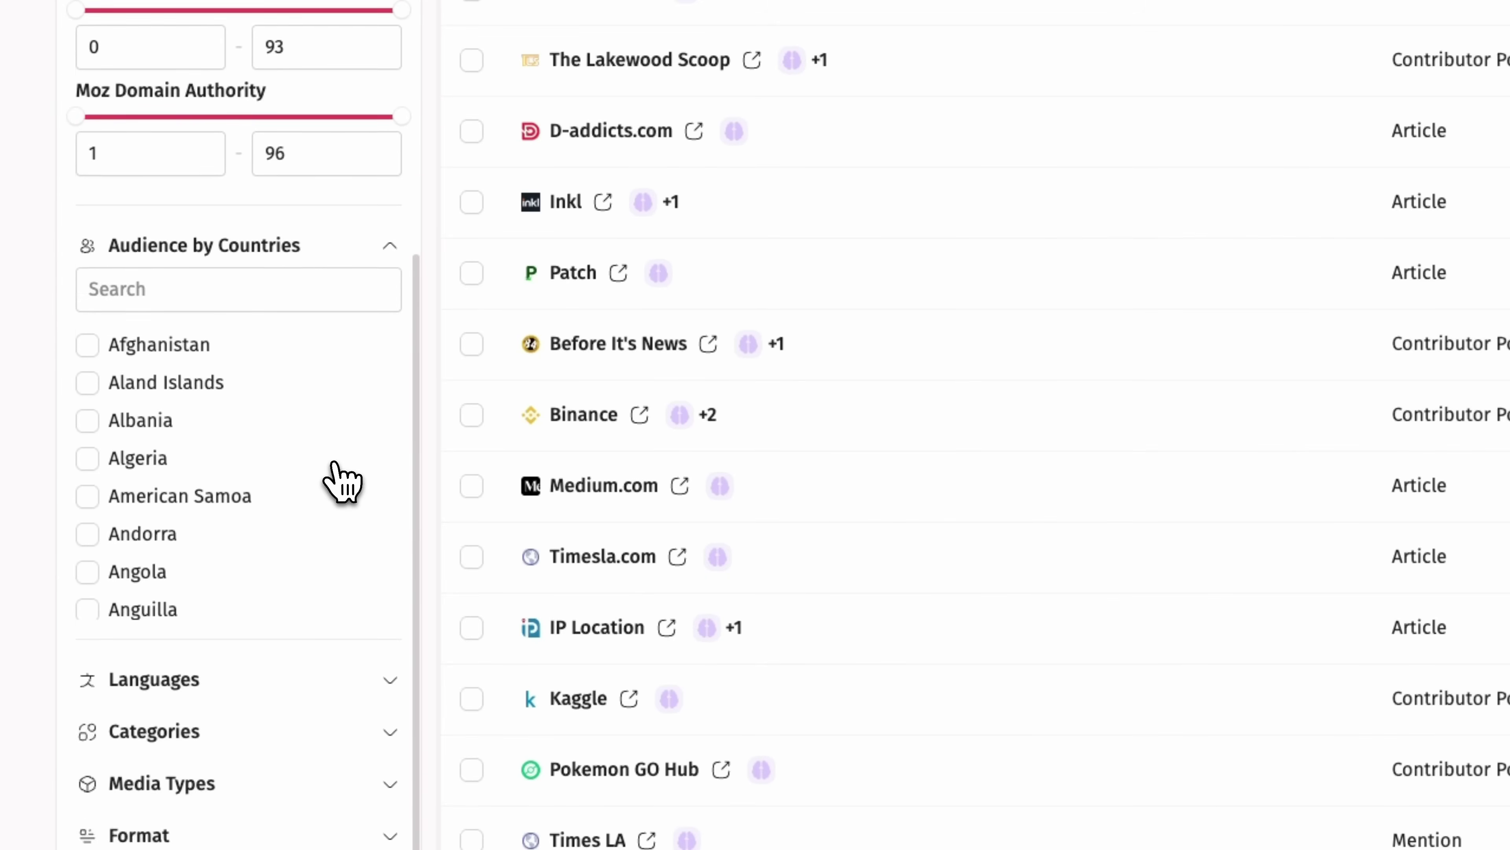
left_click(335, 534)
scroll(337, 547, "down", 5)
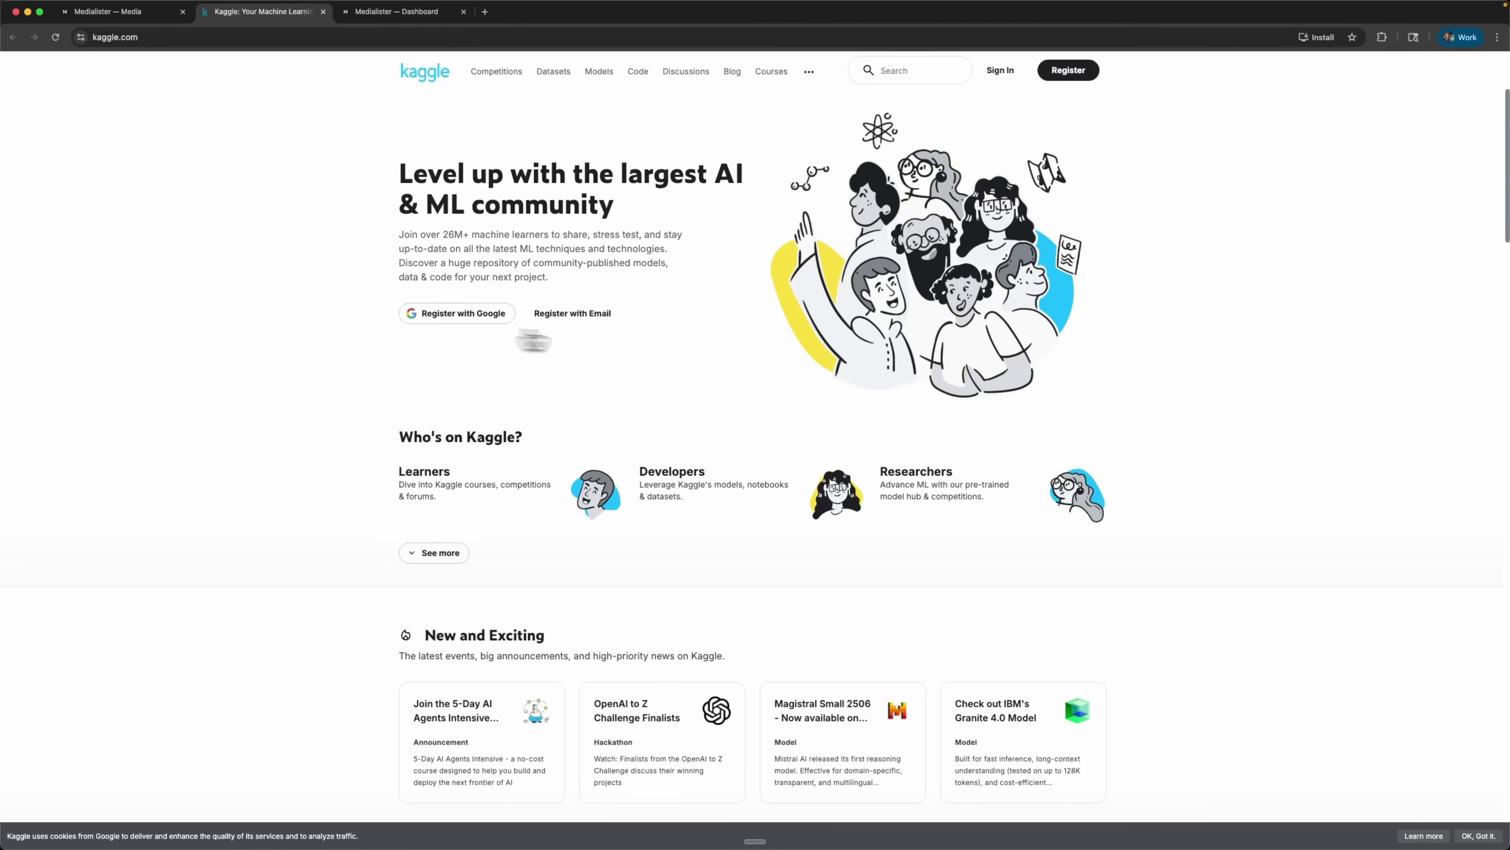
Scroll down and back up through the previewed outlet site
scroll(596, 580, "down", 10)
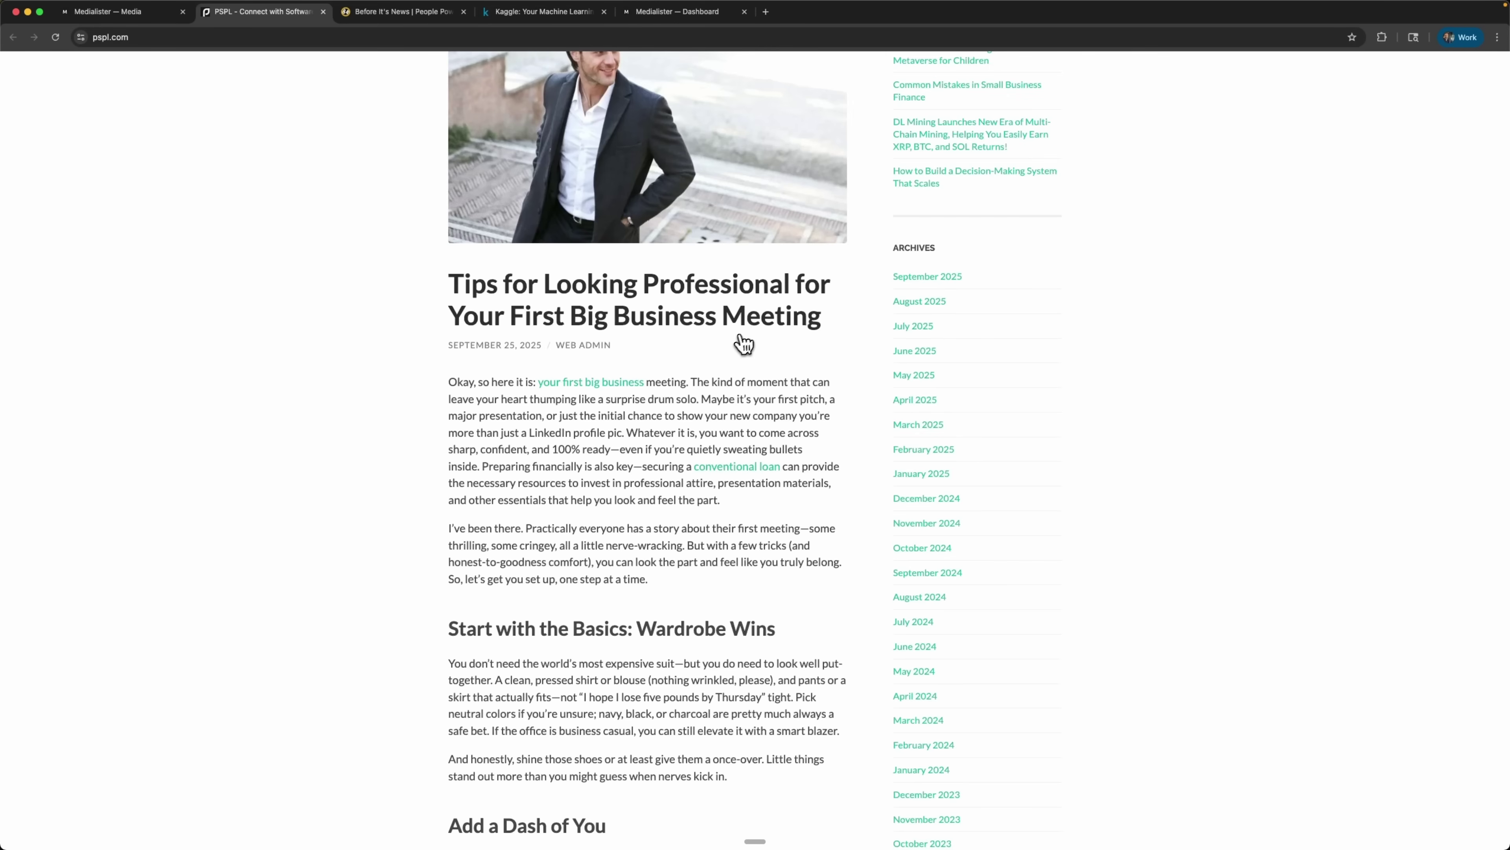
scroll(683, 361, "up", 6)
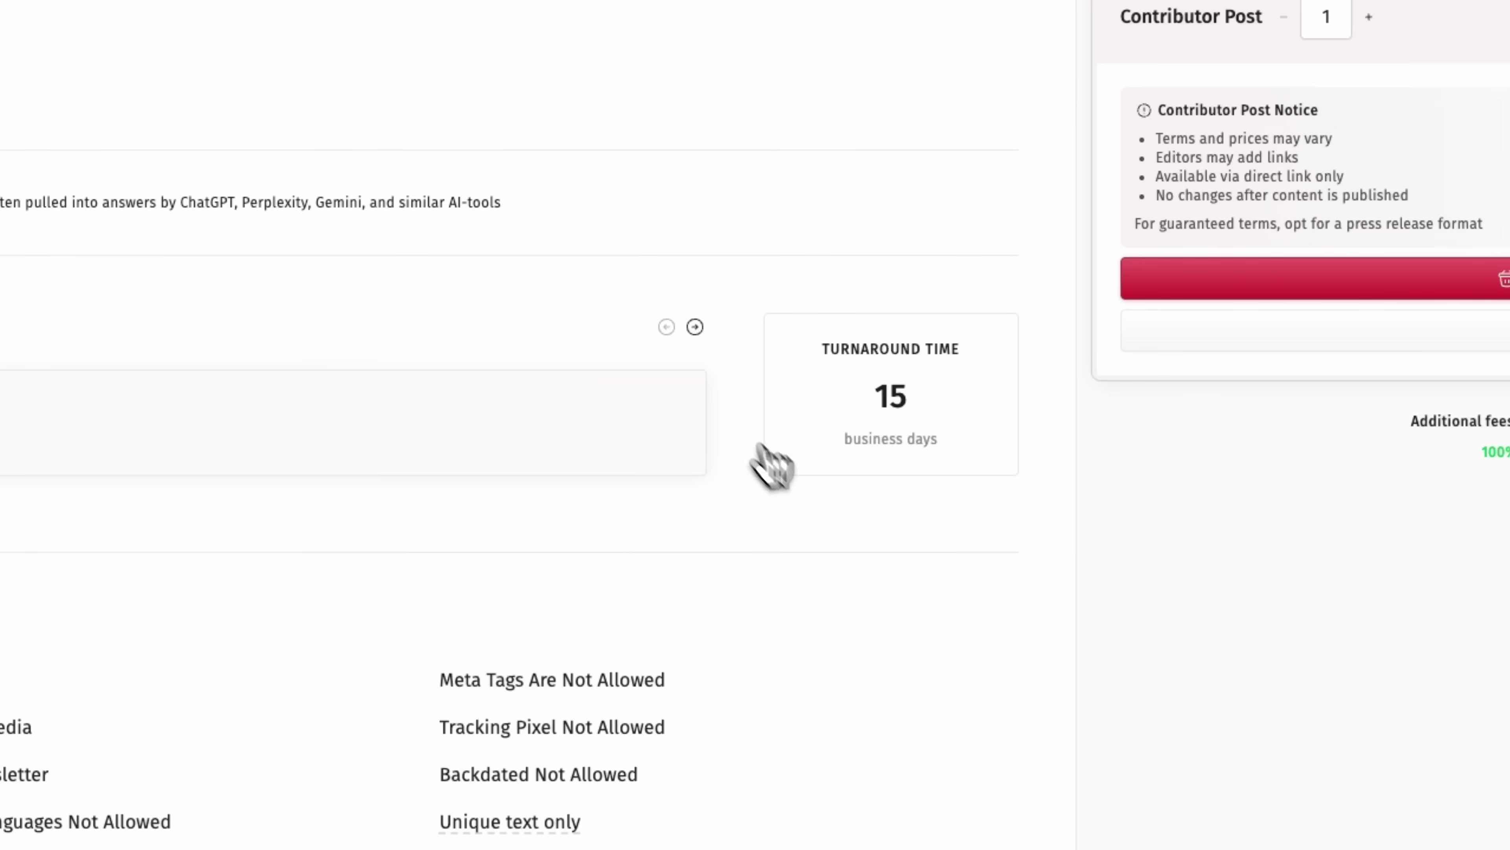
Scroll through the offer page's conditions, engagement, visits and SEO metrics
scroll(111, 333, "down", 10)
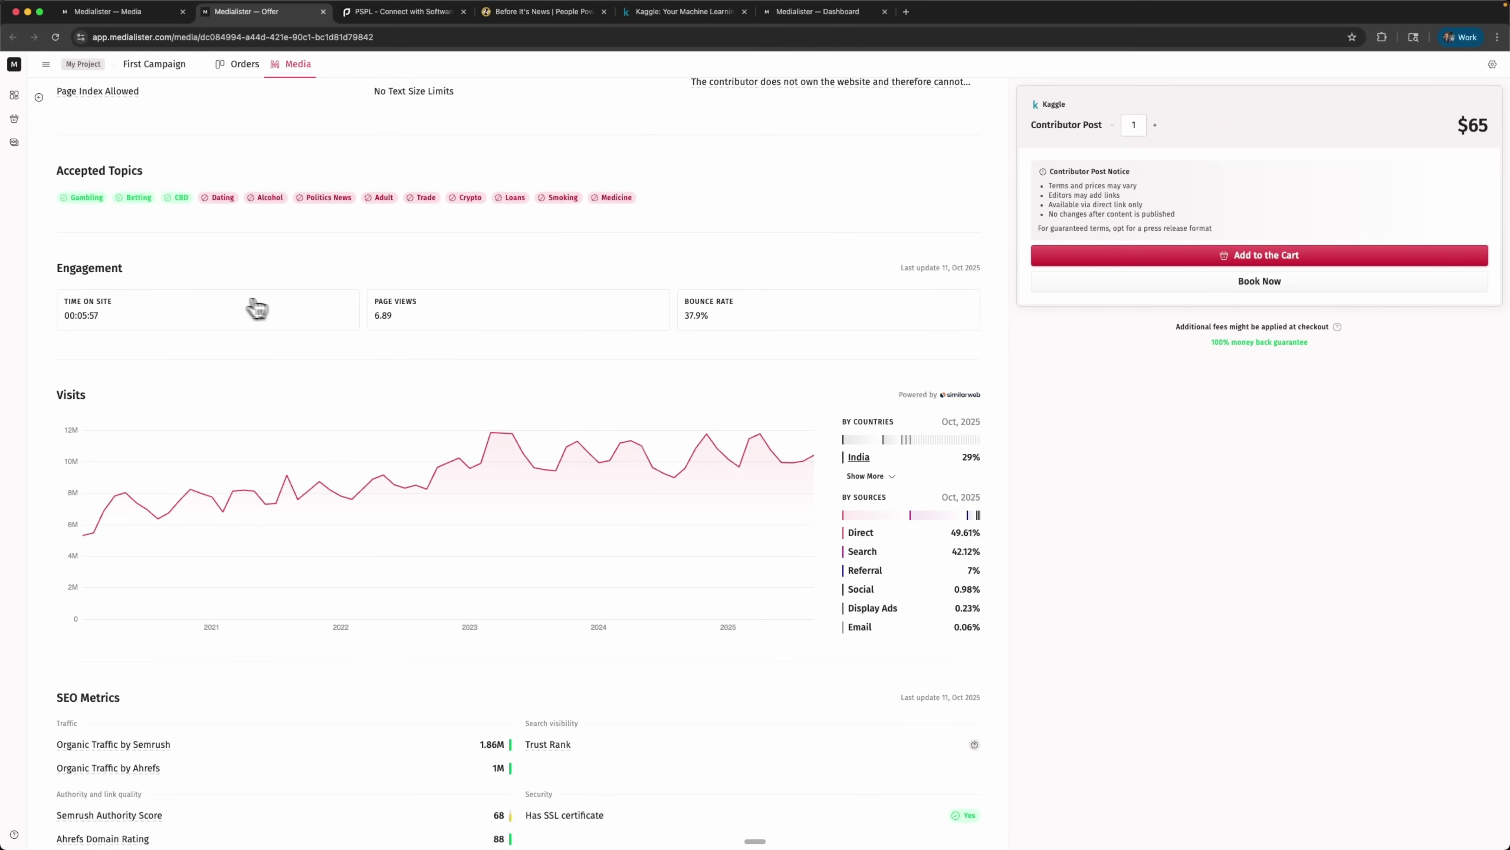
scroll(347, 337, "down", 5)
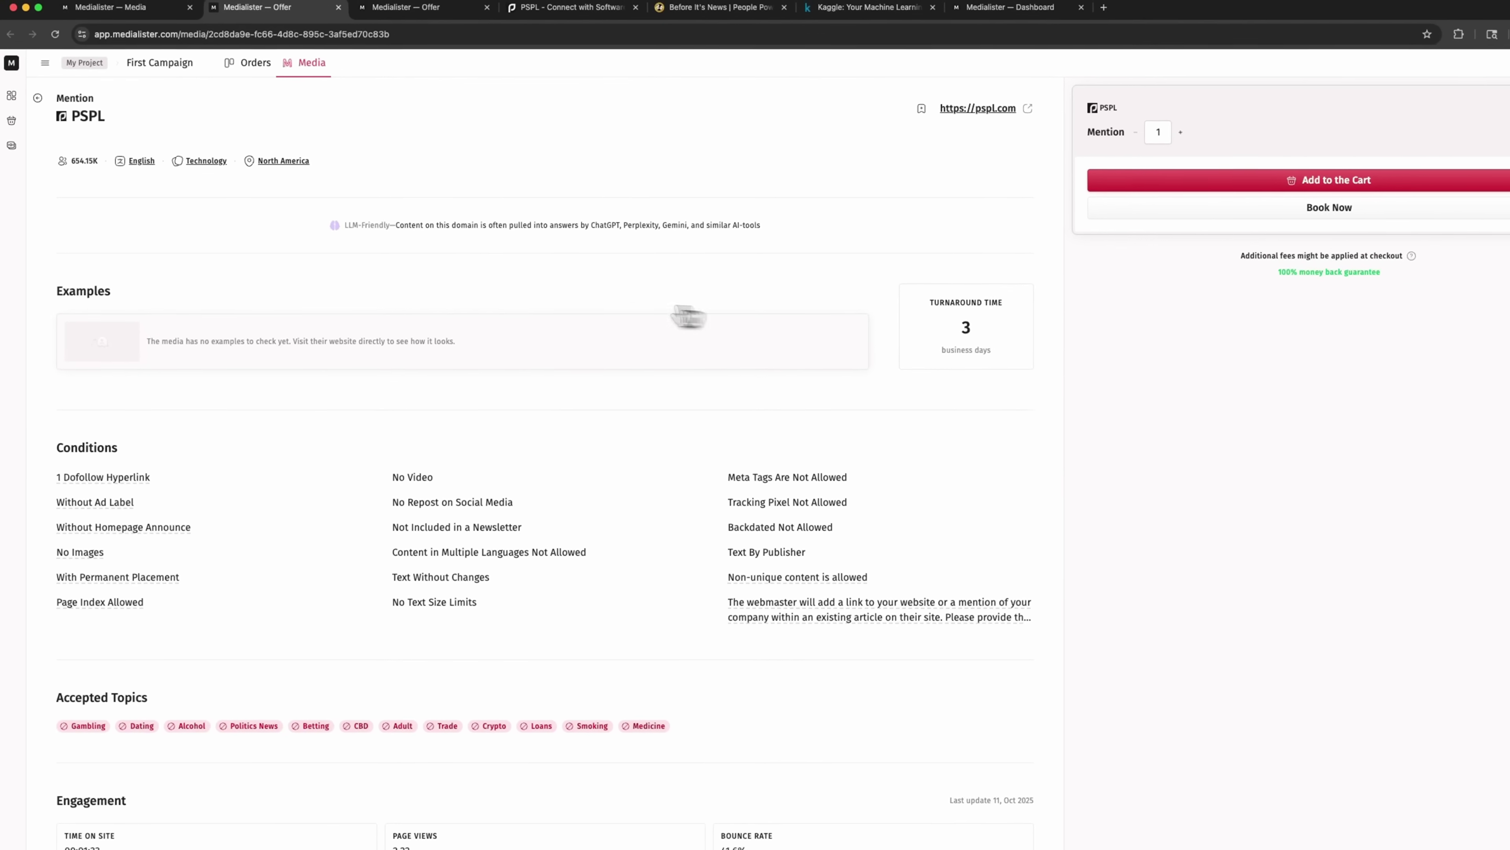
scroll(742, 708, "down", 7)
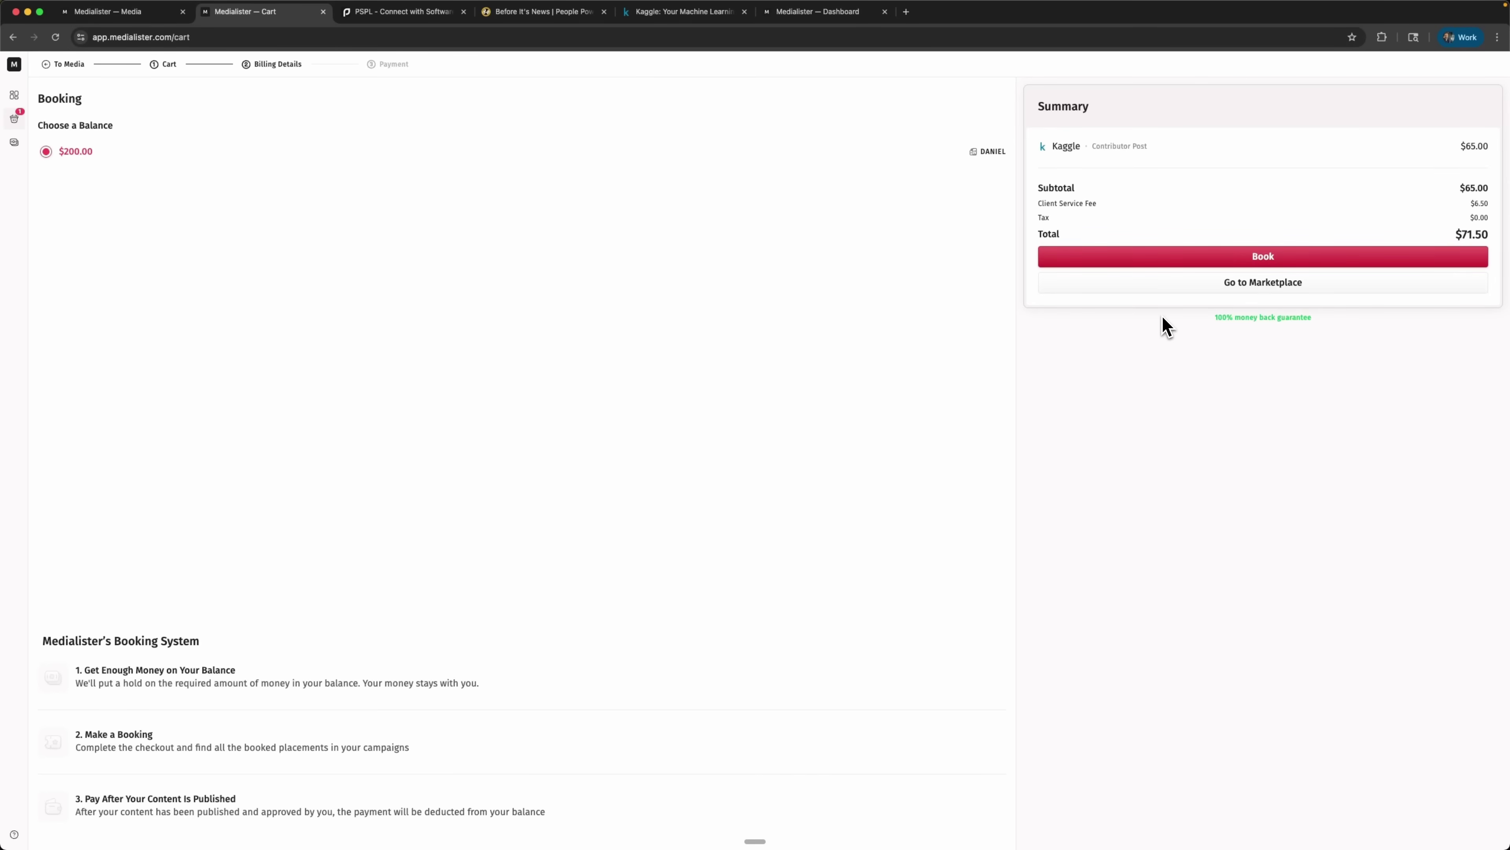
Book the Kaggle contributor post from the cart and go to its order on the dashboard
left_click(1189, 262)
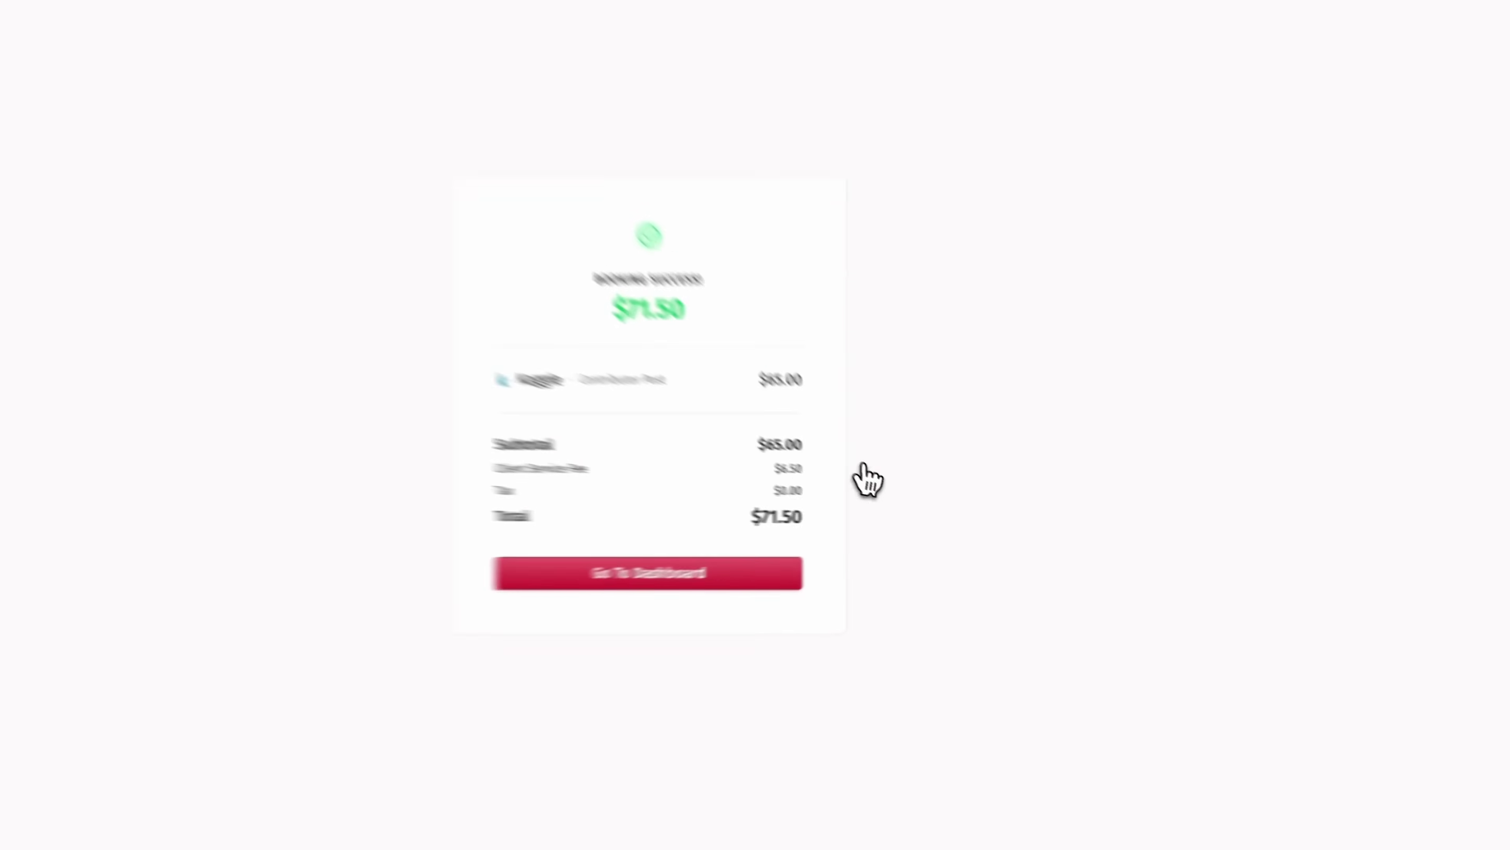
left_click(617, 580)
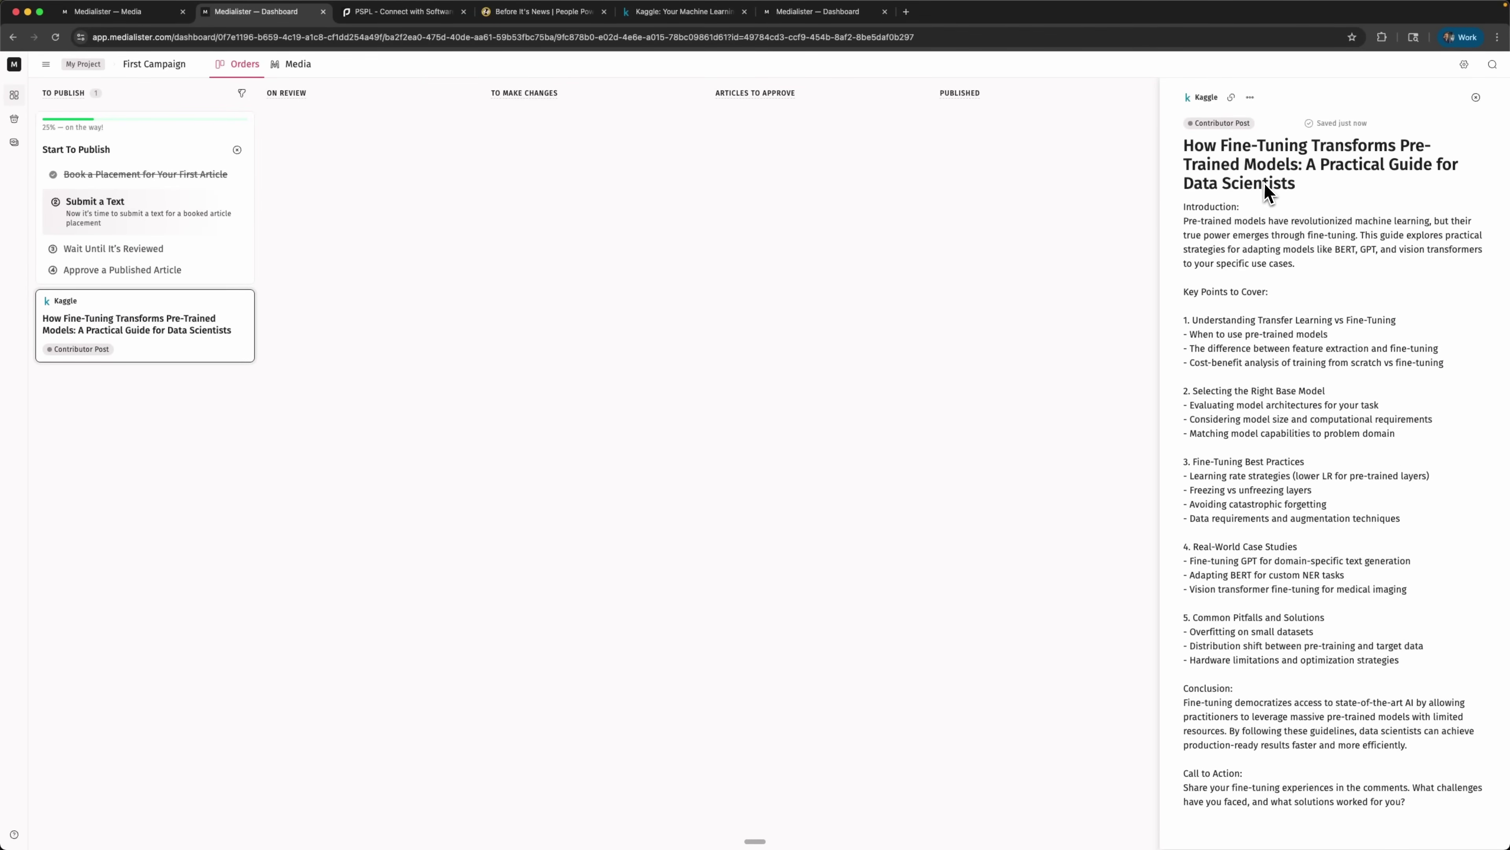
Keep the 03 Nov 2025 publish date and send the fine-tuning article for review
scroll(1291, 200, "down", 1)
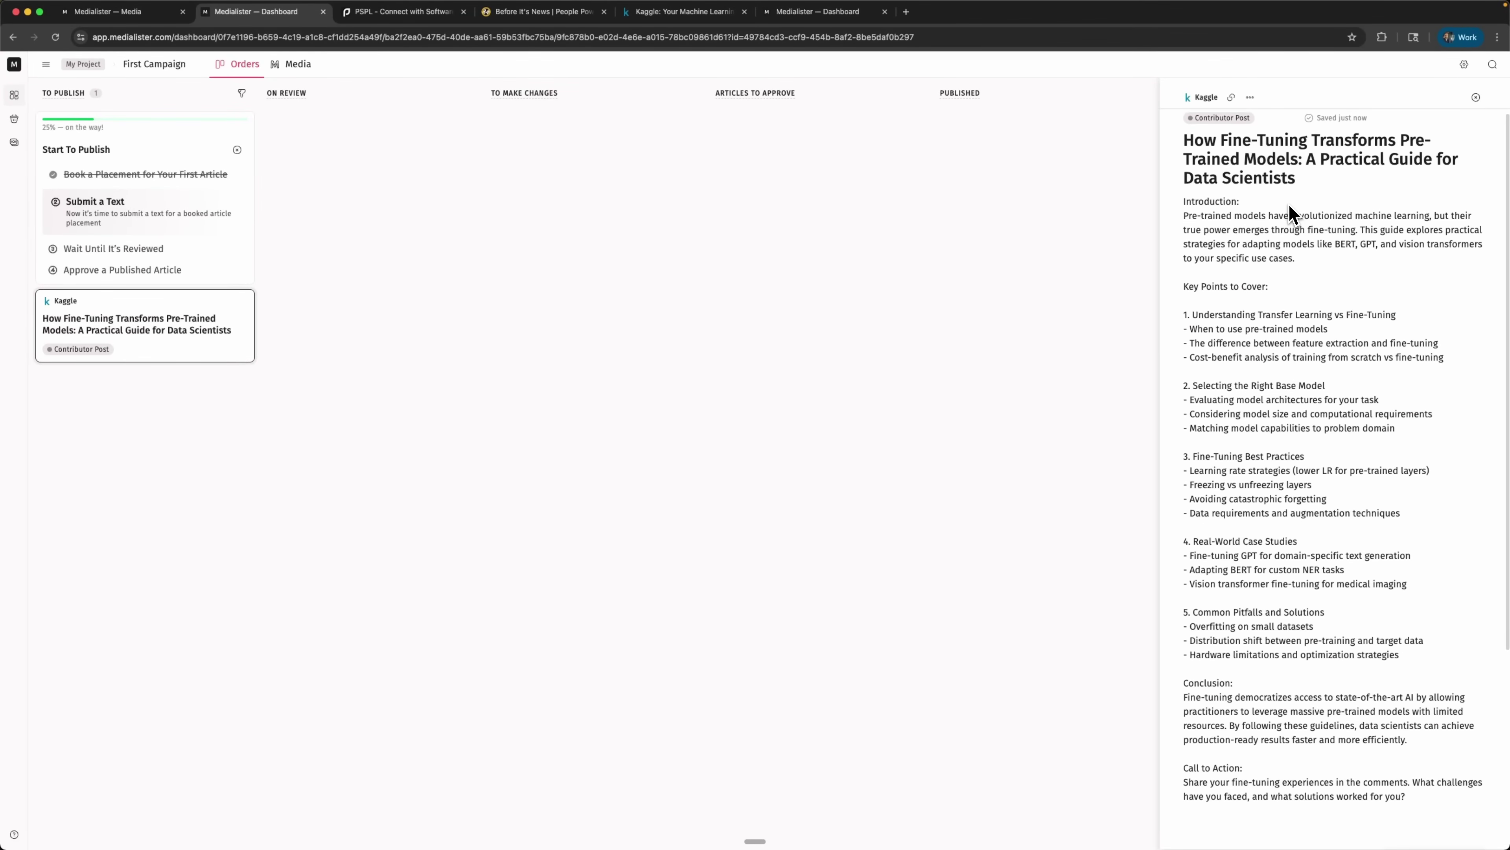
scroll(1291, 211, "down", 5)
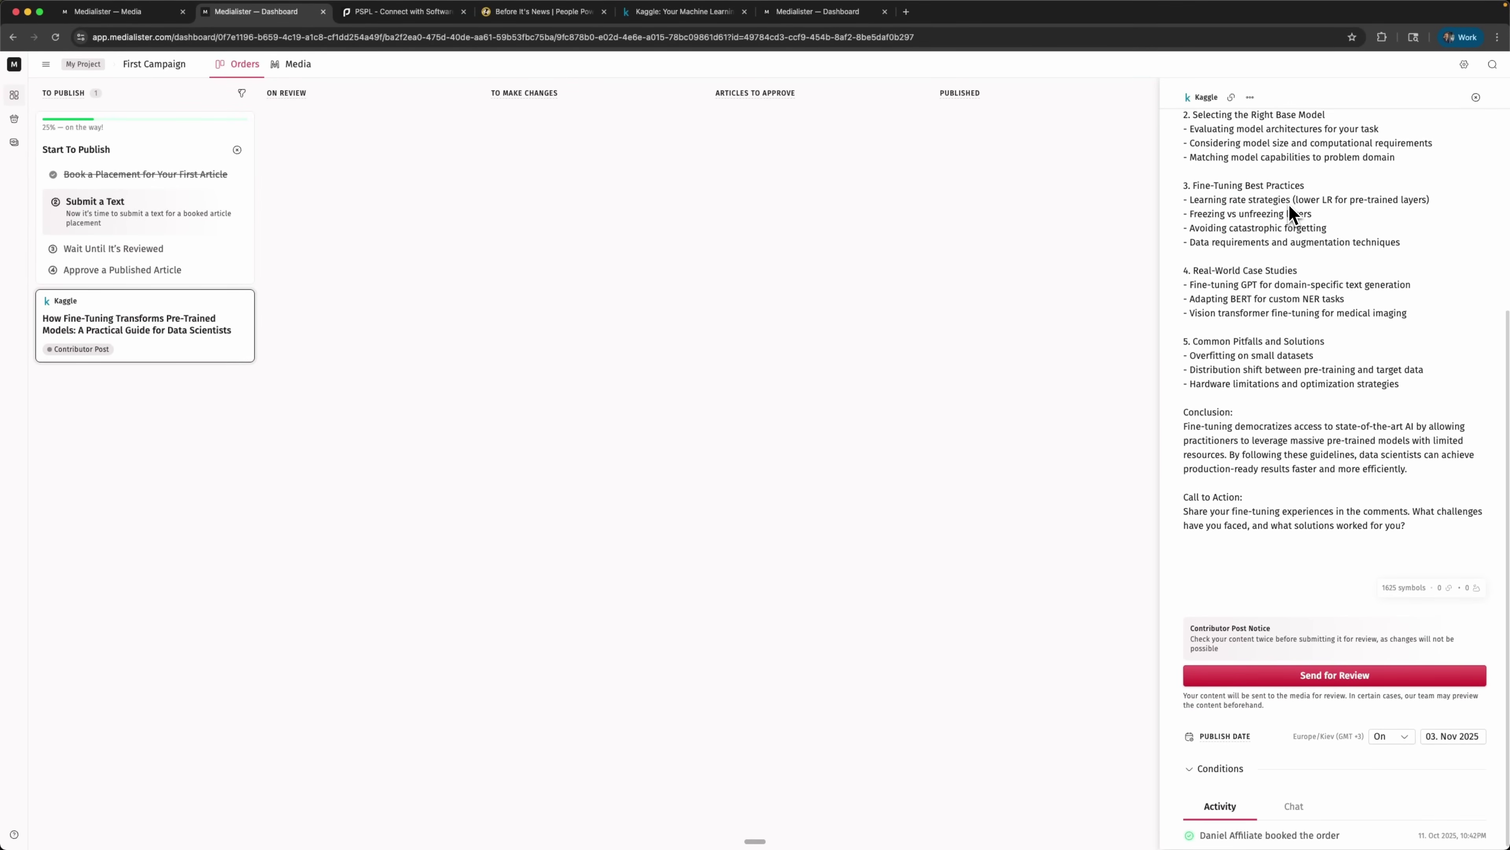
scroll(1293, 238, "up", 5)
scroll(1258, 282, "down", 3)
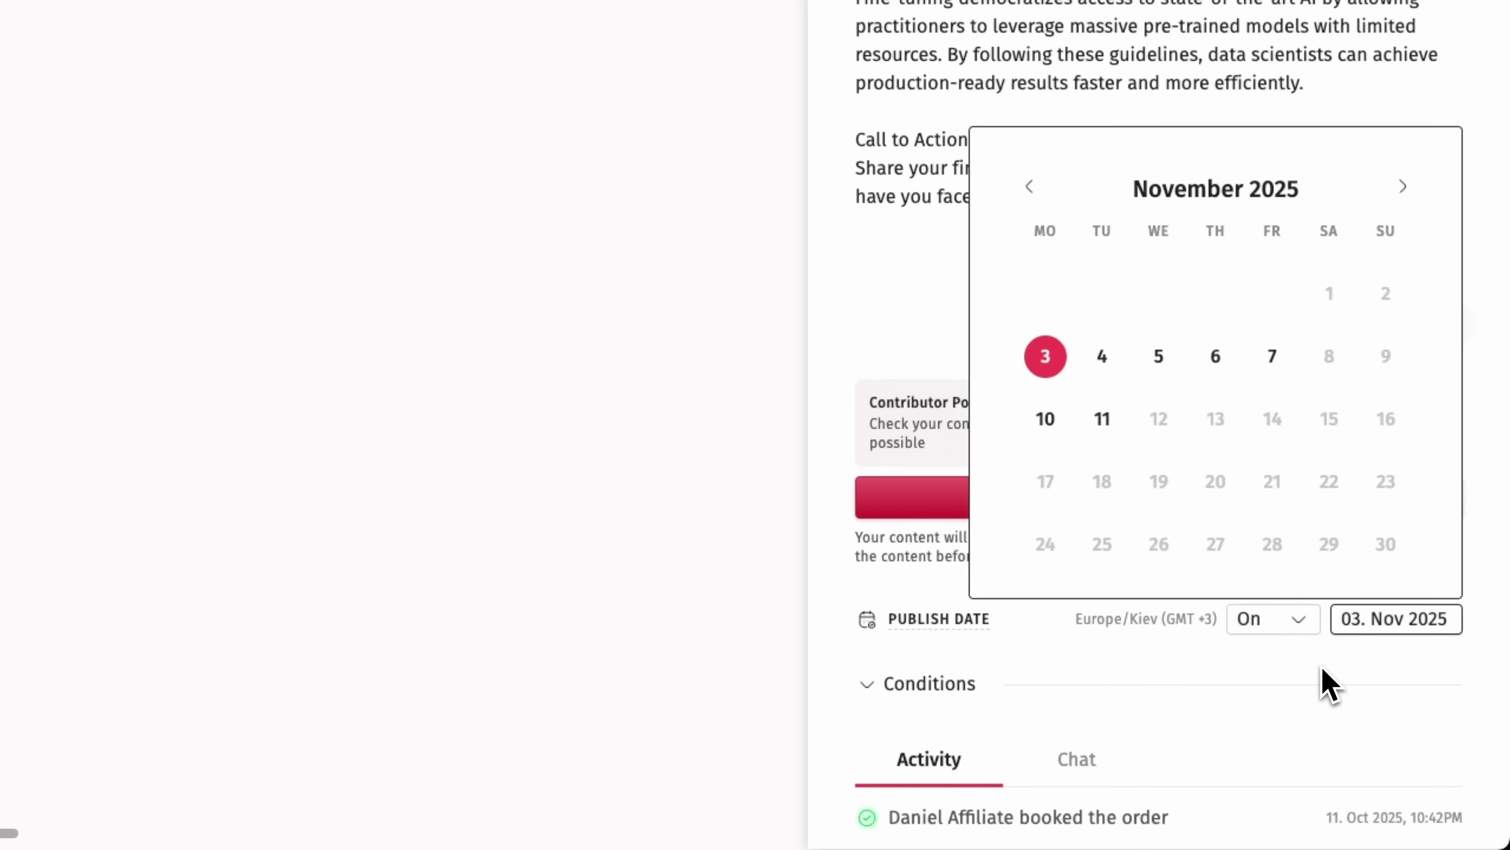
left_click(1328, 685)
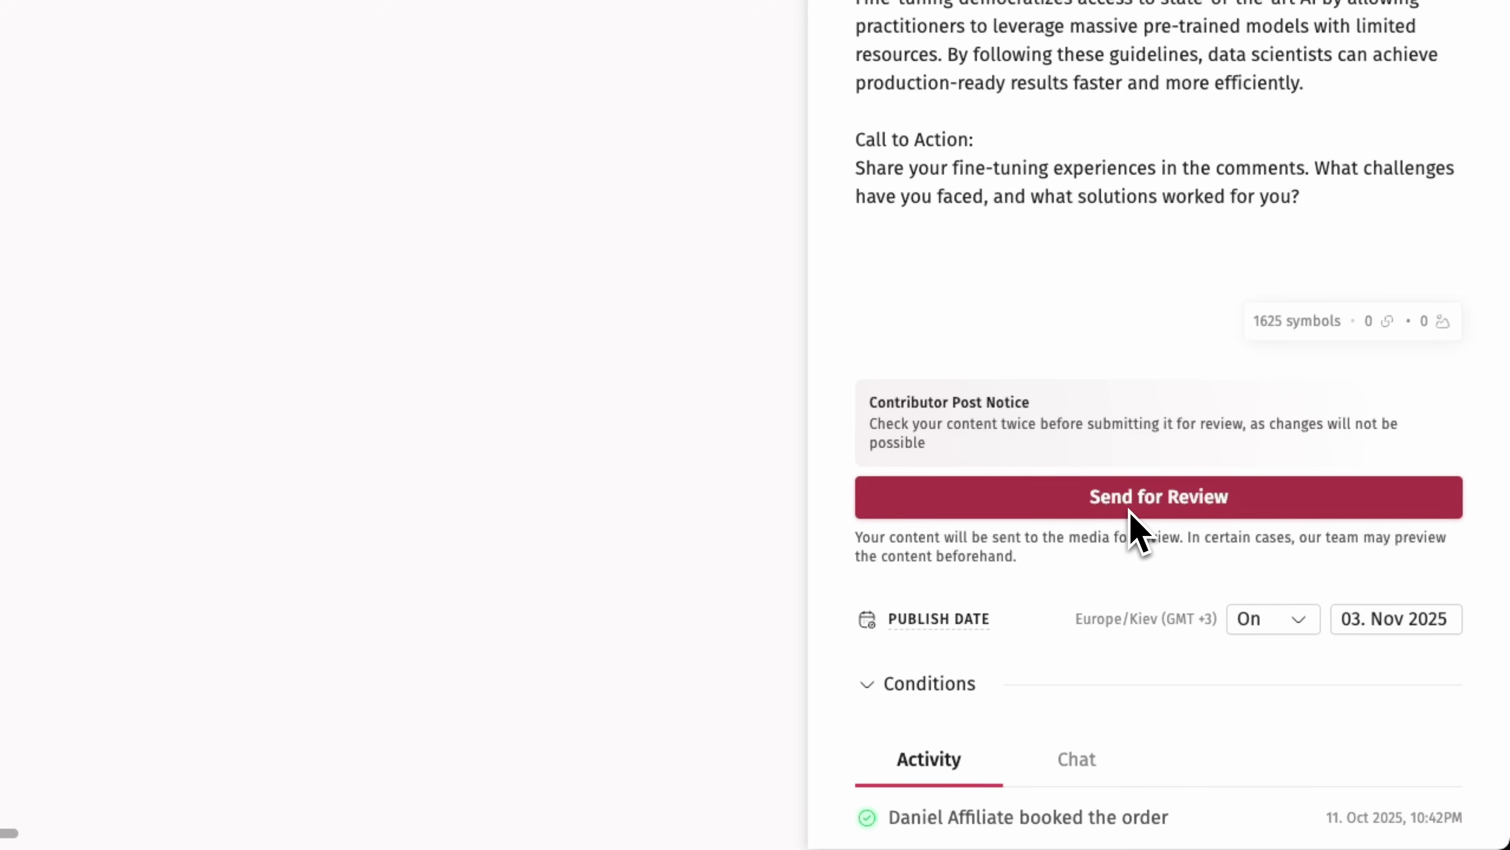
left_click(1076, 759)
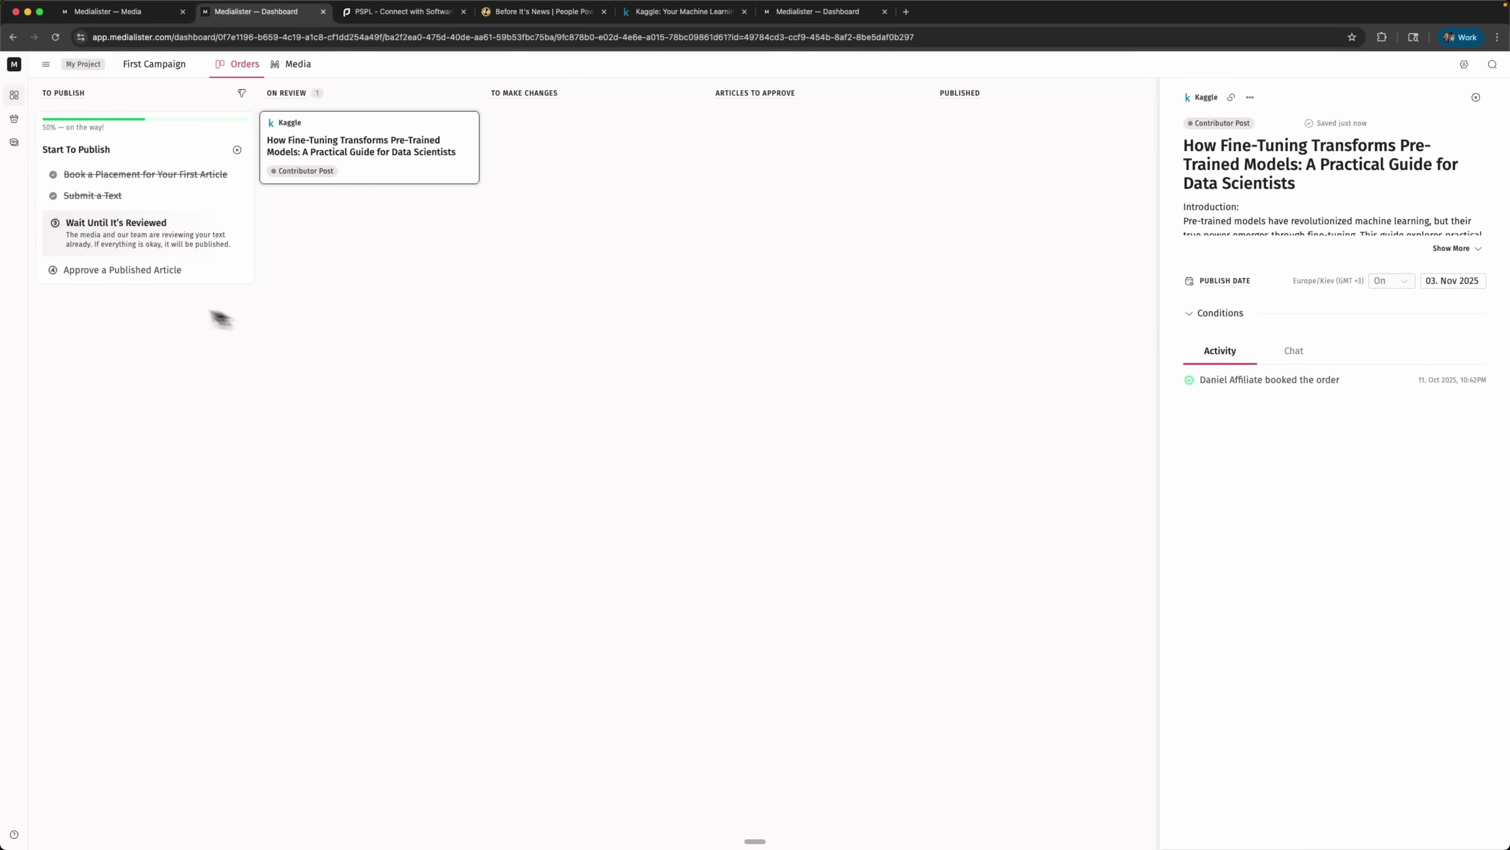
Close the article panel and switch to the Publisher Dashboard
key("Escape")
left_click(15, 65)
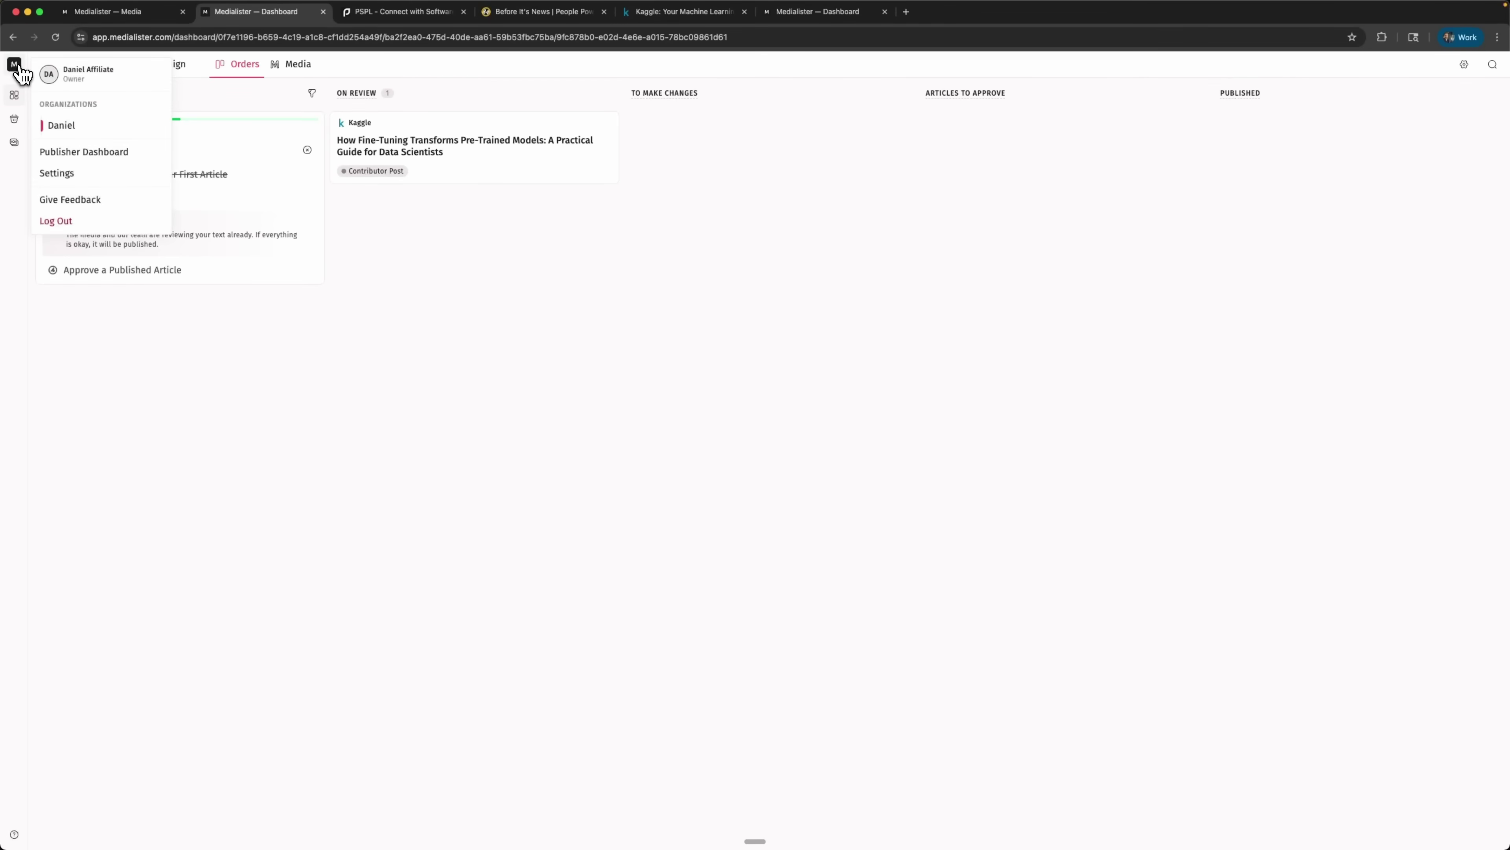
left_click(66, 153)
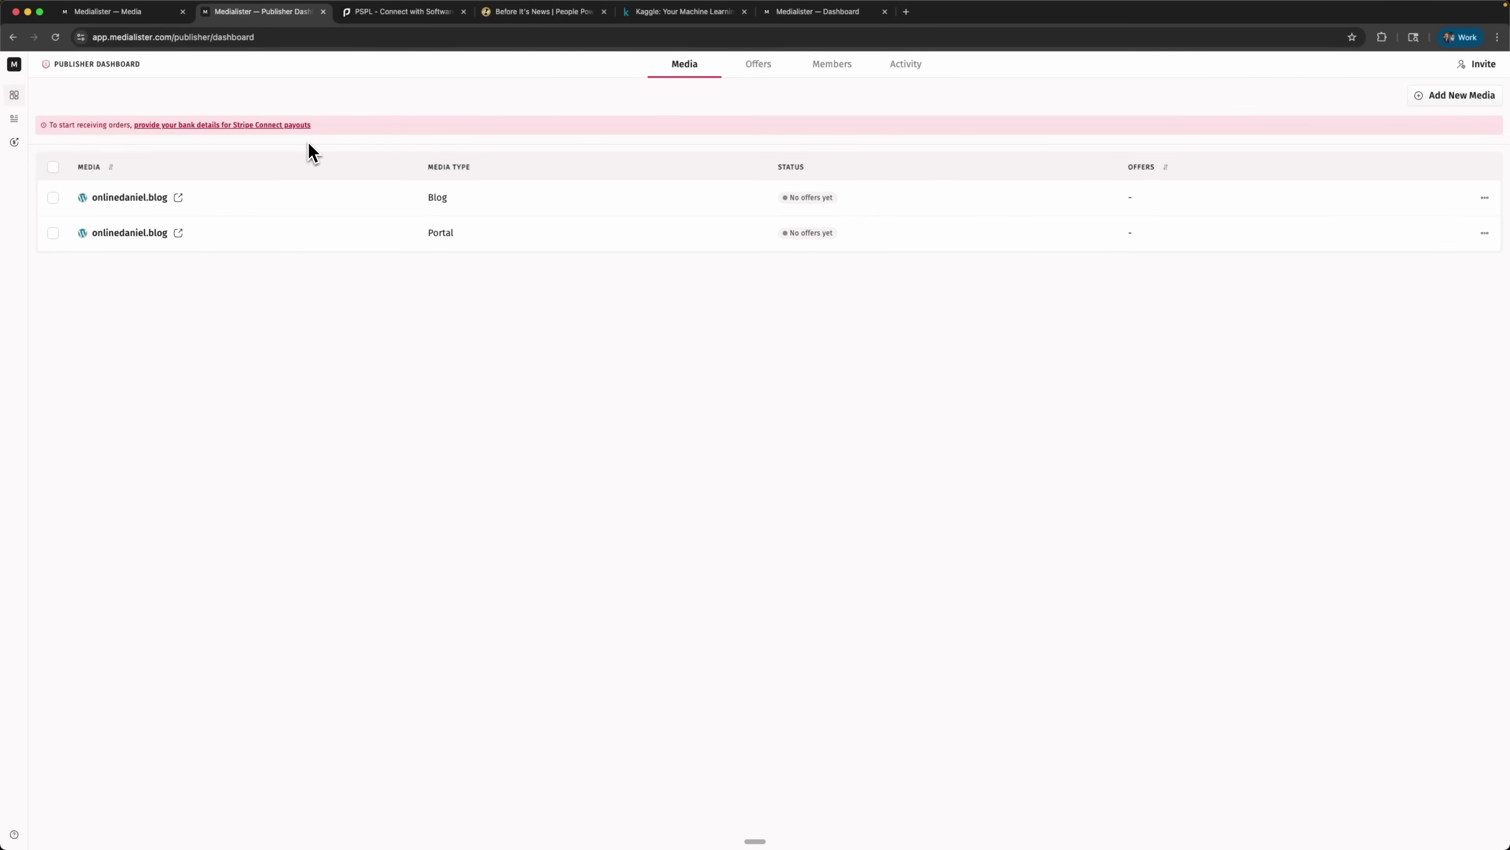
Browse the publisher's blog site, then switch back to the Client Dashboard
left_click(178, 197)
scroll(786, 424, "down", 12)
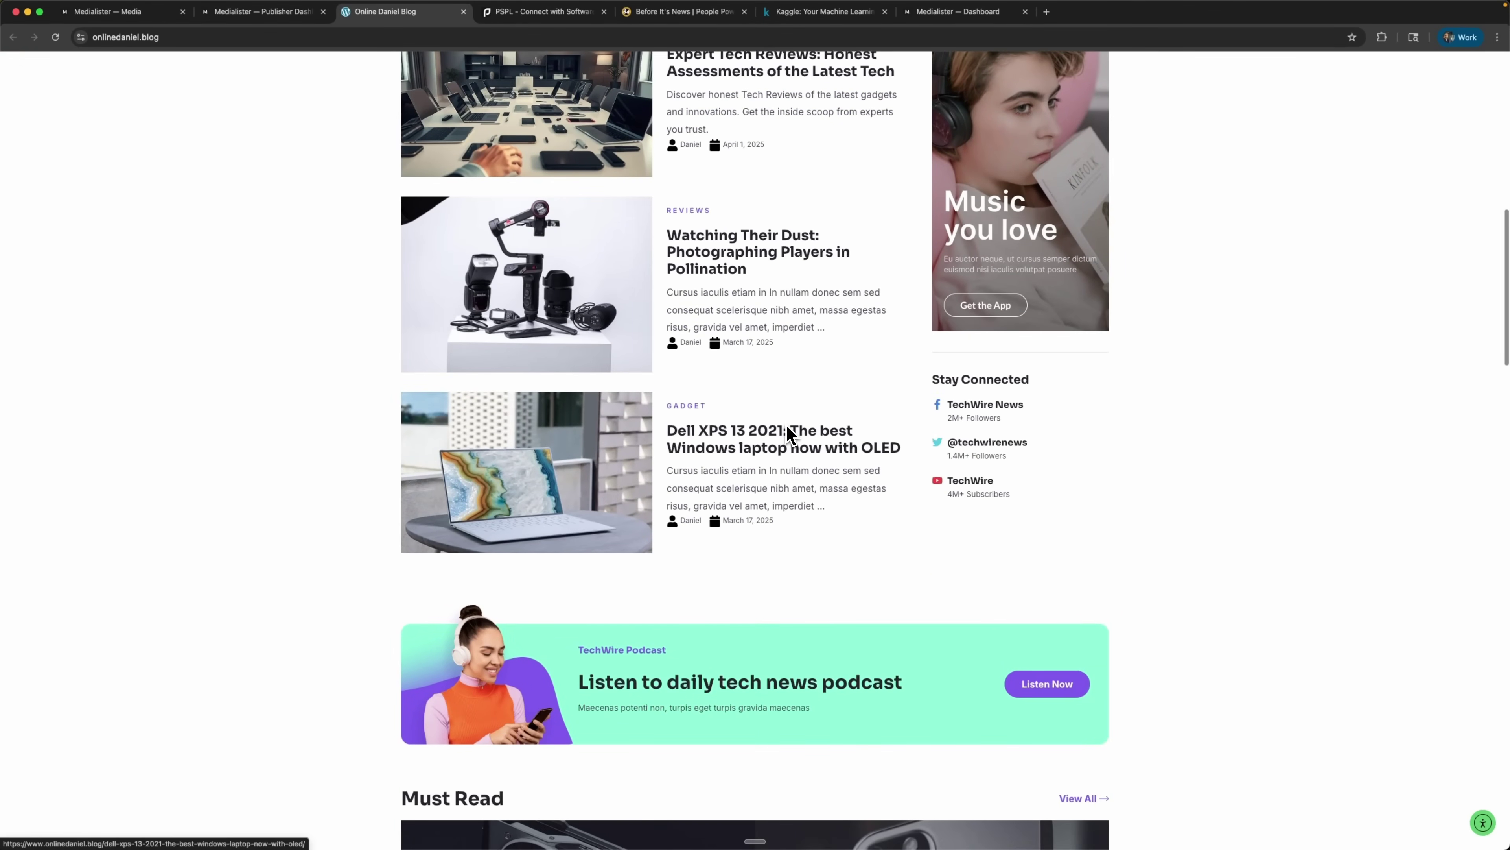
scroll(786, 432, "up", 5)
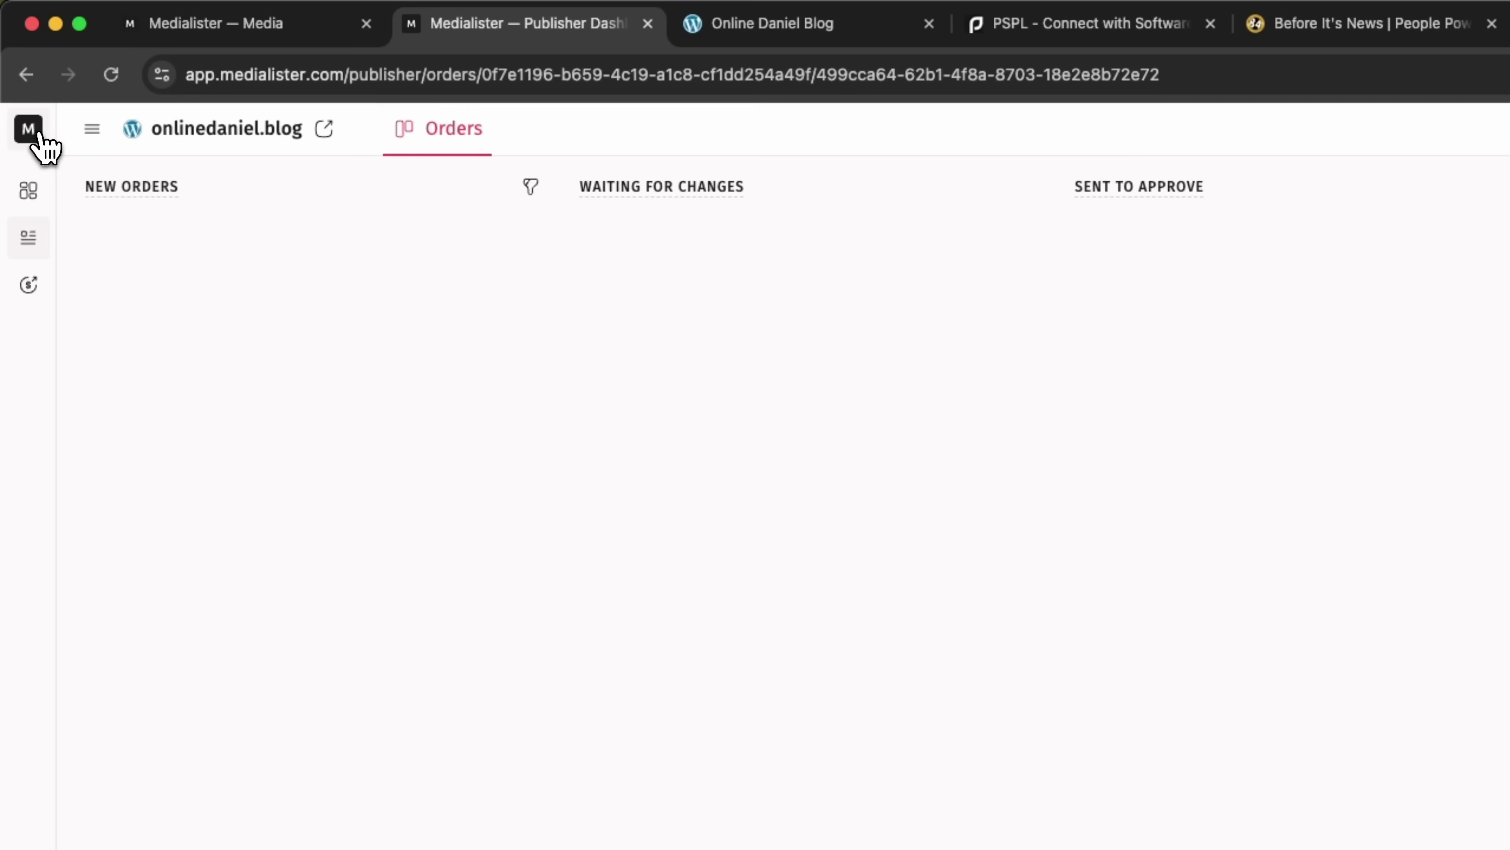
left_click(40, 135)
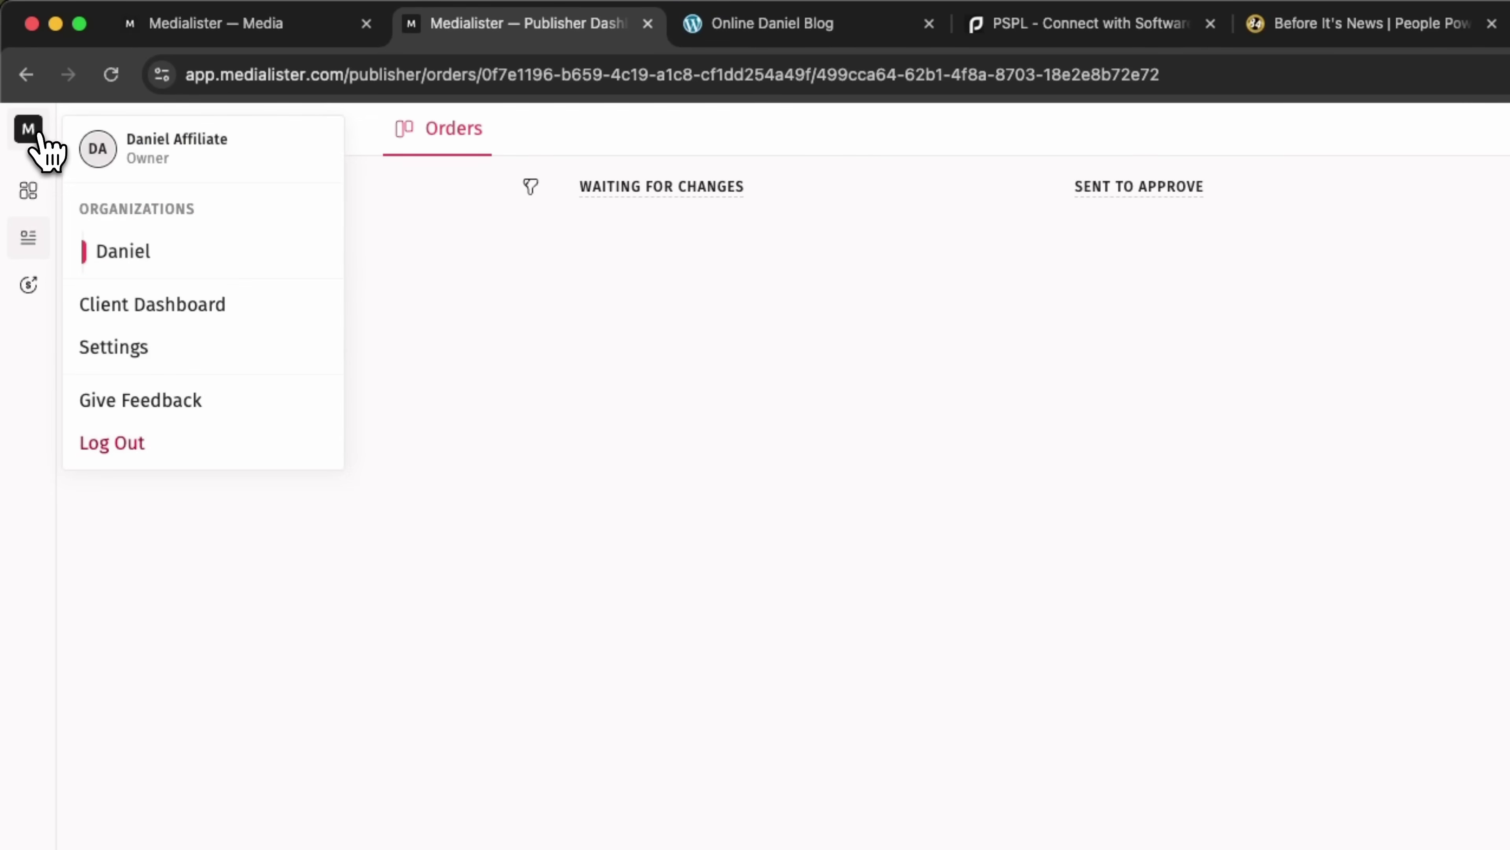
left_click(122, 312)
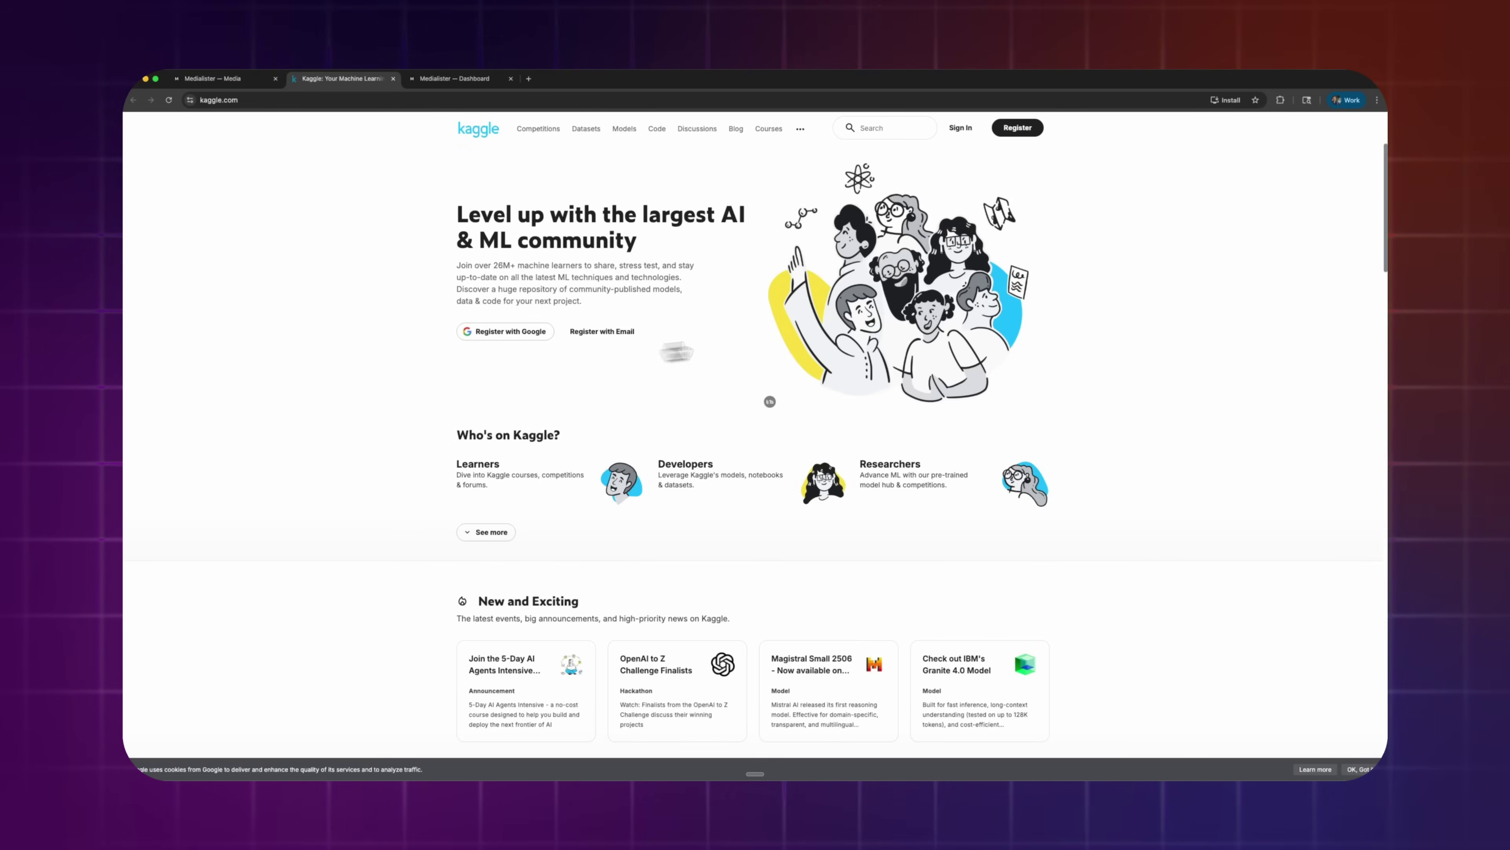
Scroll down the Kaggle homepage past the New and Exciting announcements
scroll(595, 535, "down", 10)
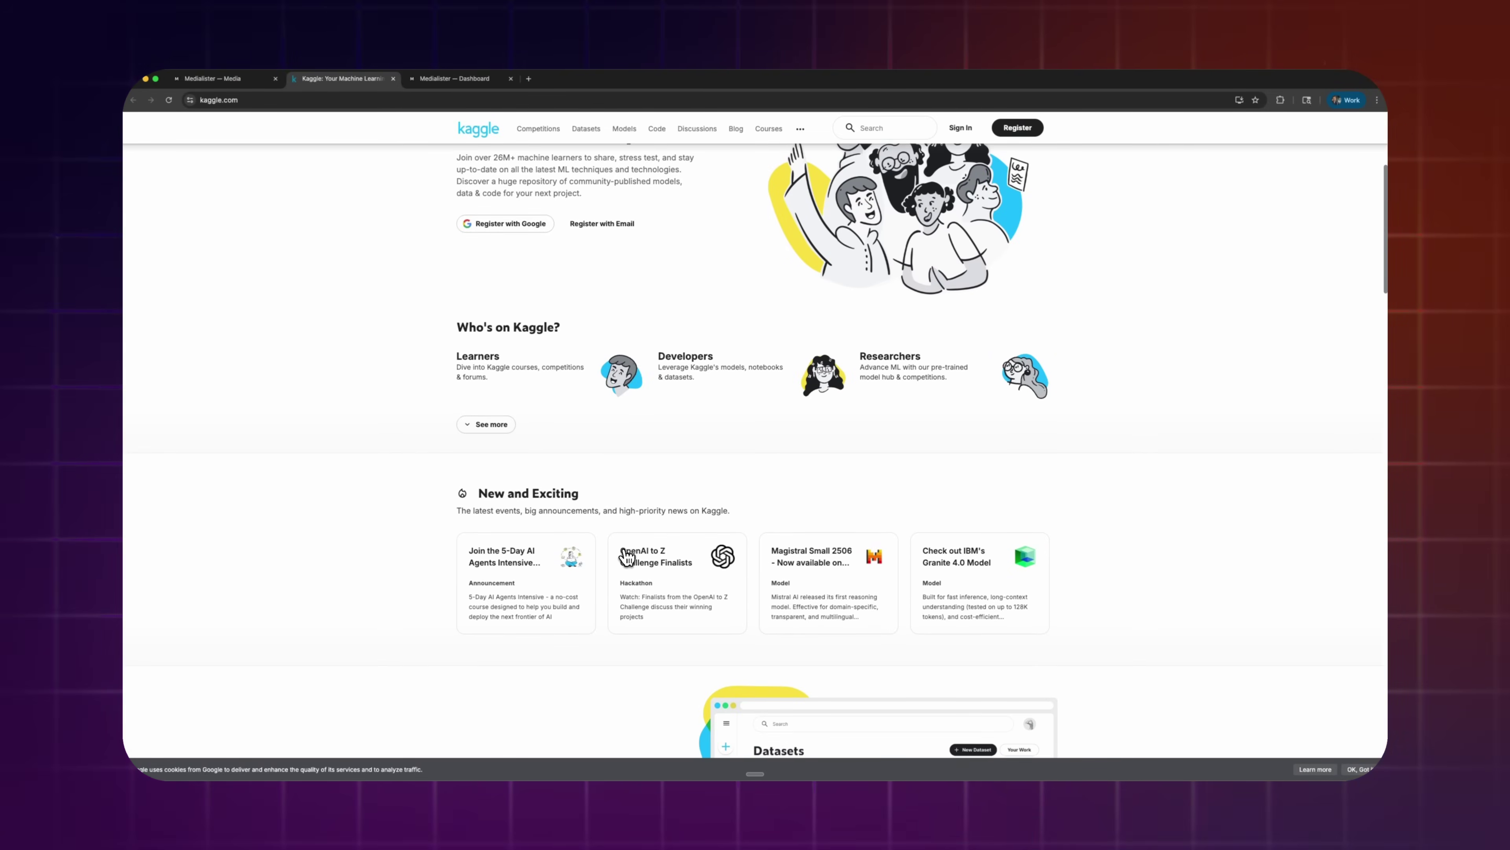
scroll(628, 558, "down", 5)
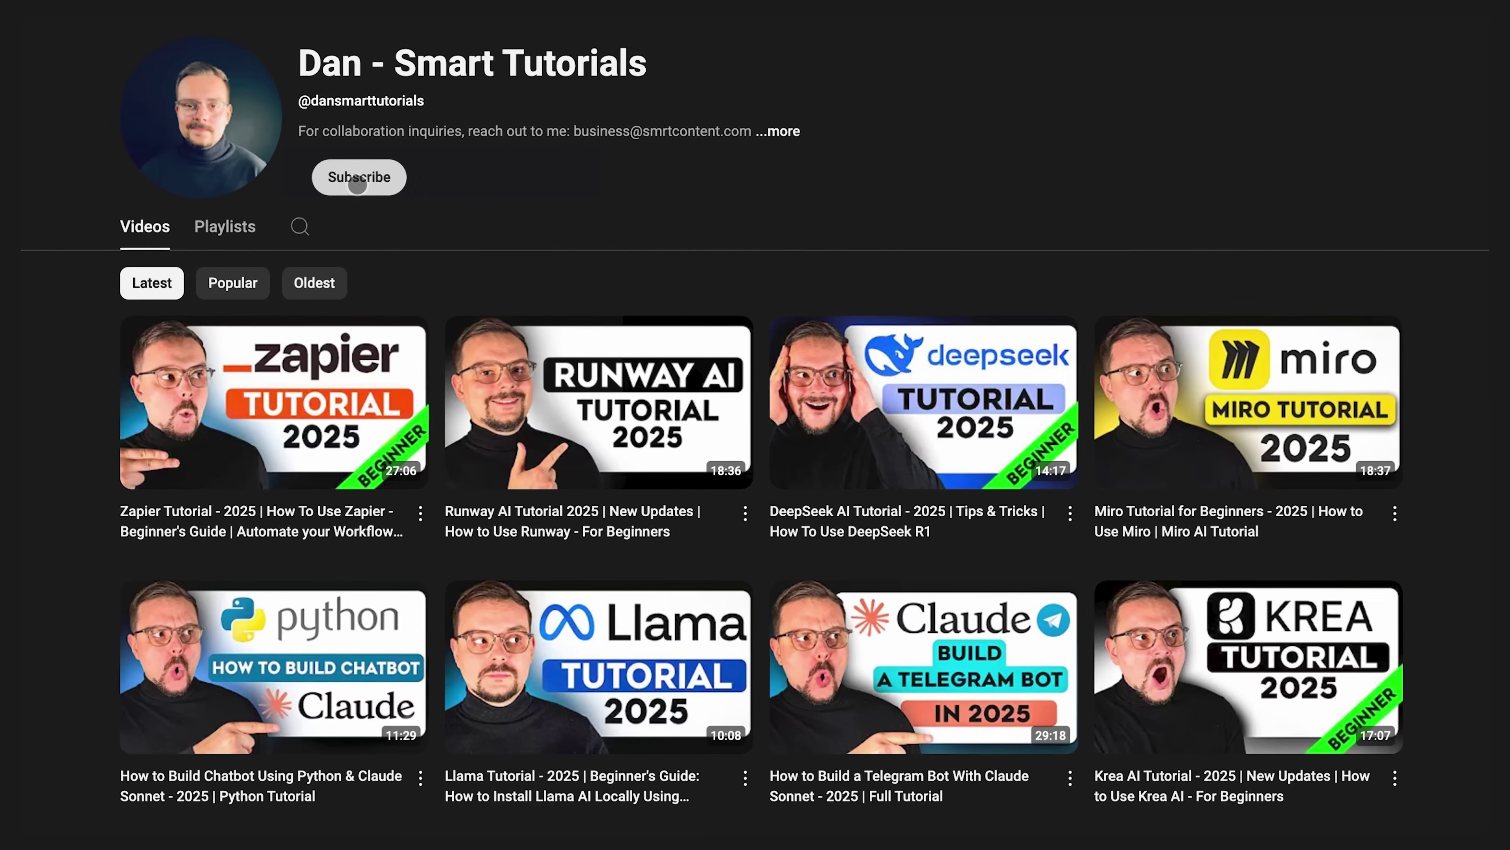
Subscribe to the YouTube tutorials channel and glance at its notification bell options
left_click(358, 185)
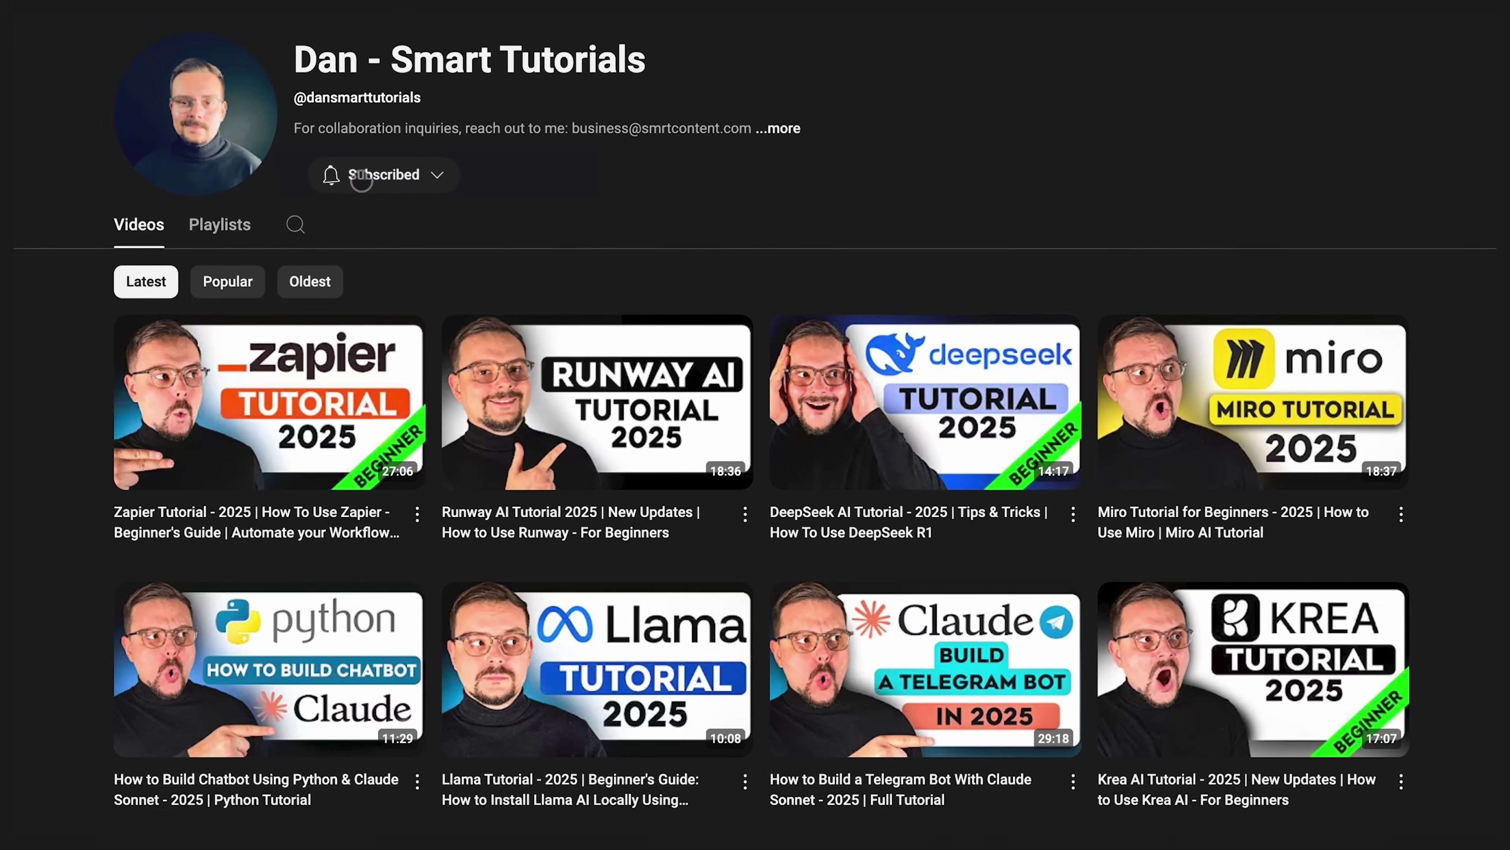
left_click(442, 179)
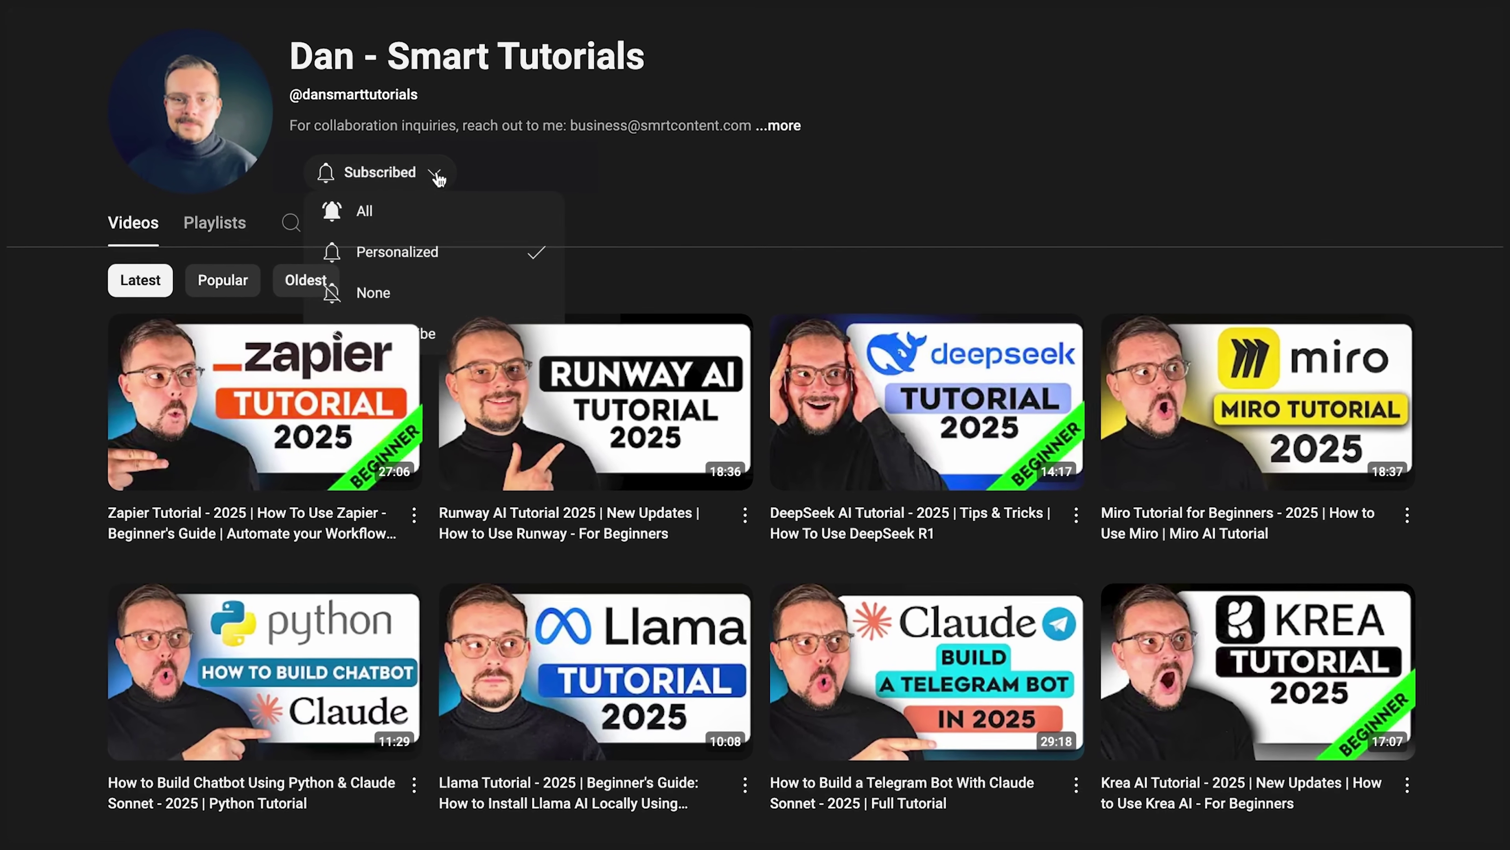
left_click(438, 177)
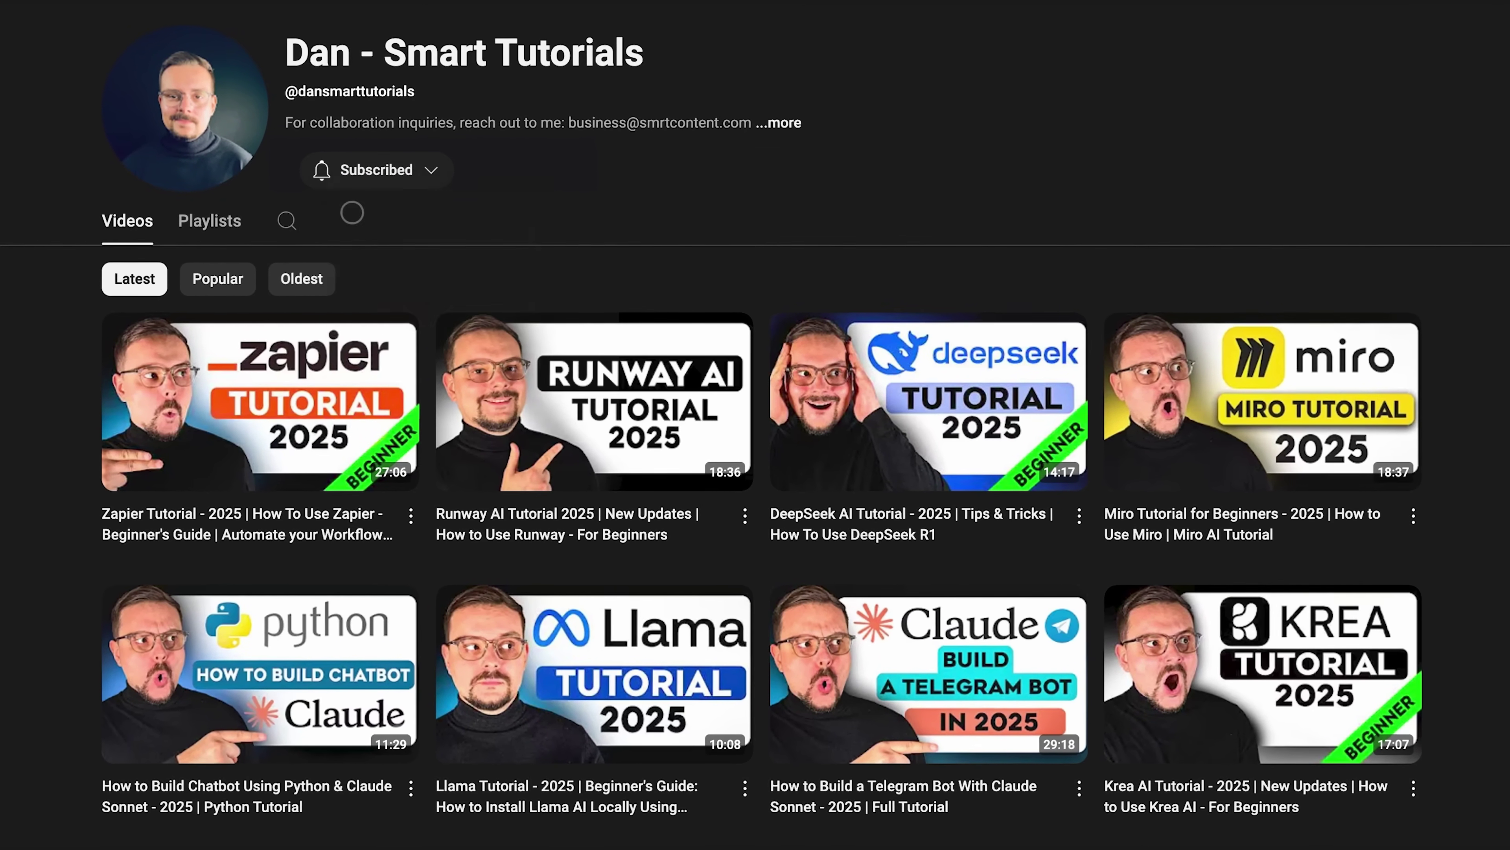